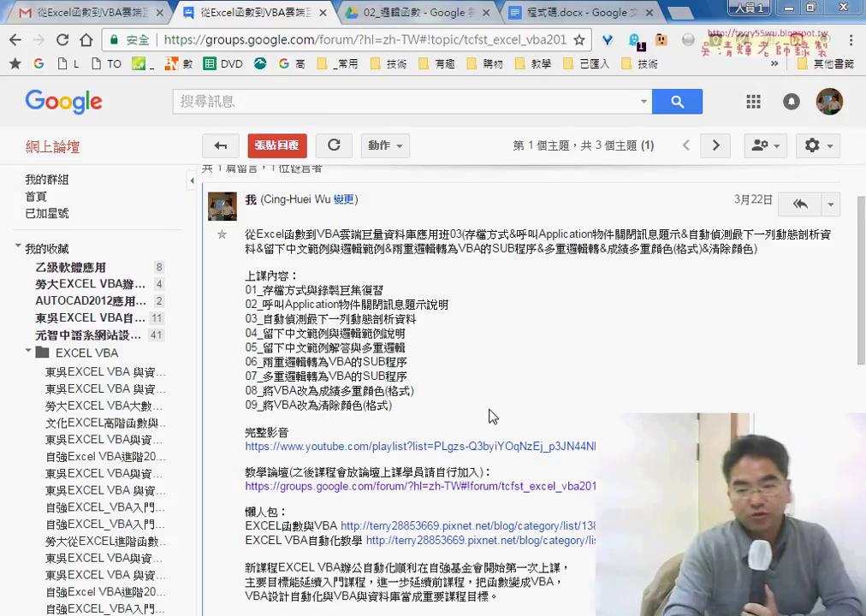
- Highlight outline item 09 '將VBA改為清除顏色(格式)' in the Groups post, then switch to the Excel grade sheet
click(260, 406)
drag(260, 407, 394, 407)
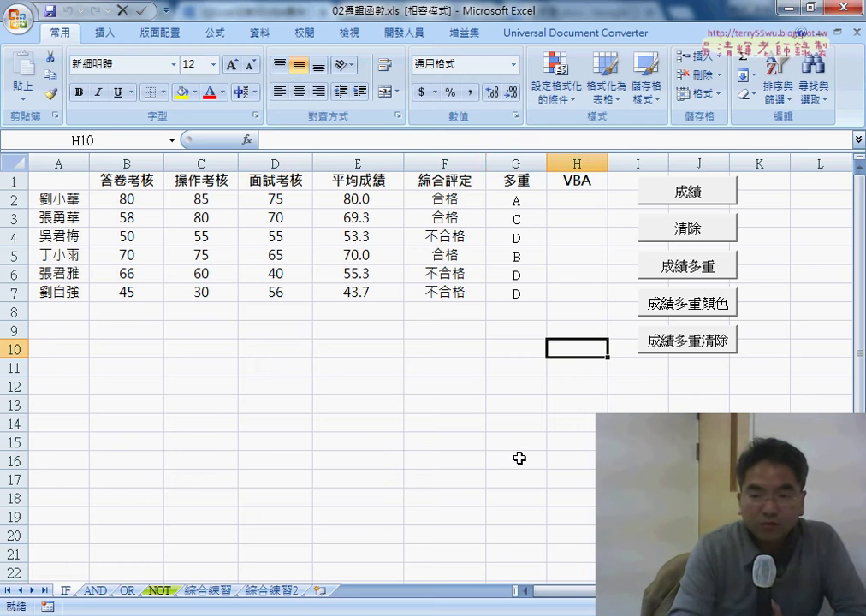
click(519, 458)
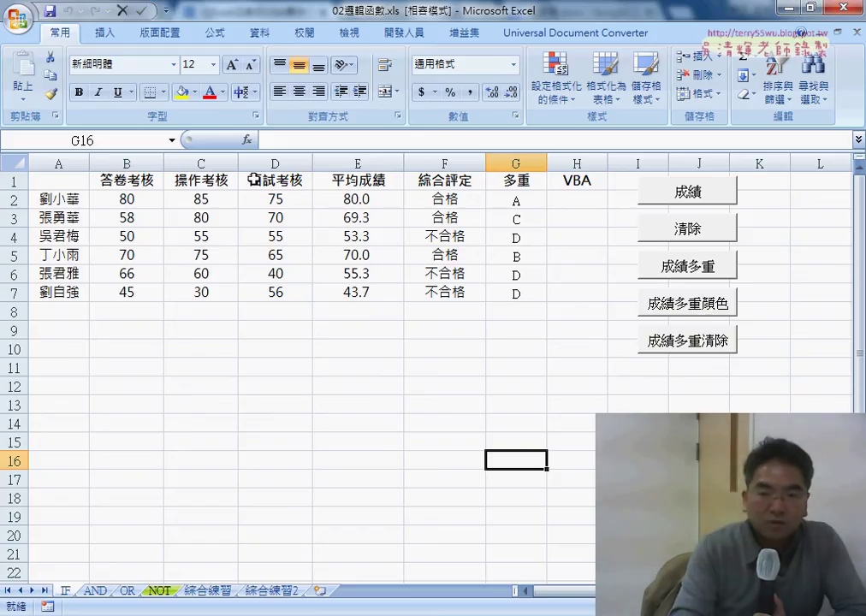
- Inspect the pass/fail formula in F2 and the nested IF grade formula in G2
click(423, 200)
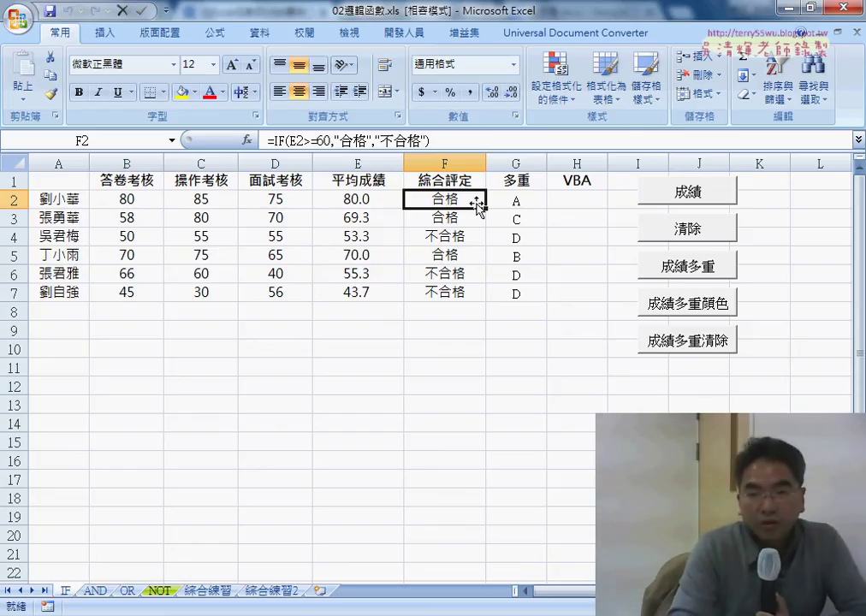
click(512, 201)
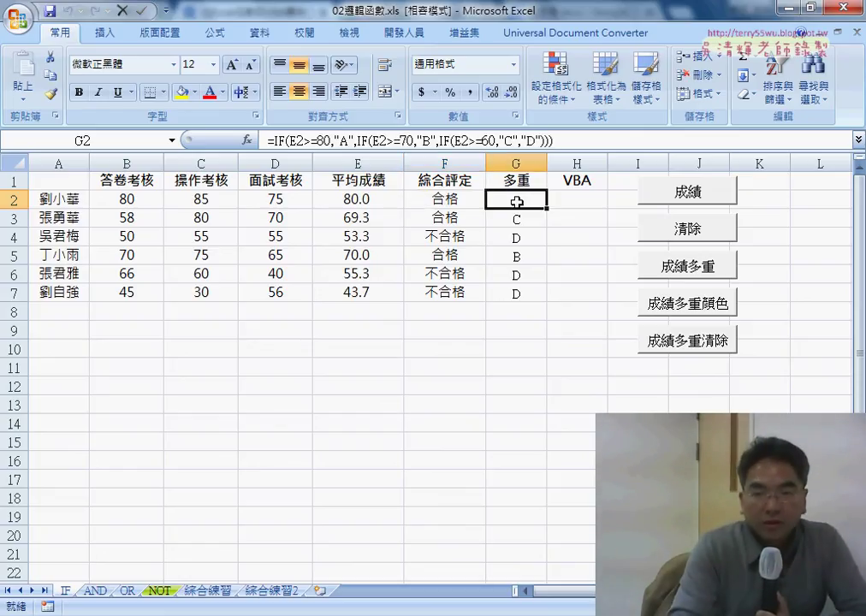
click(598, 202)
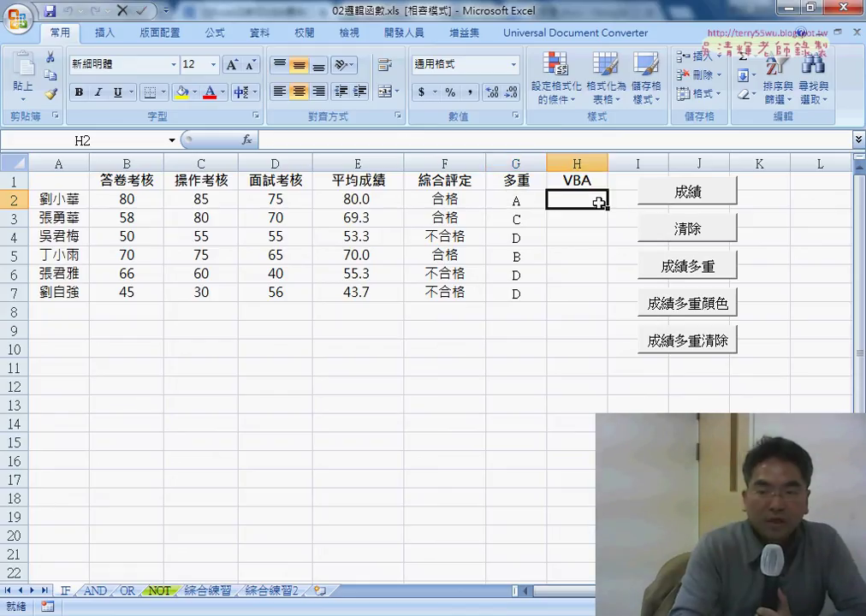
- Run and clear the 成績 and 成績多重 macros, leaving grades A, C, D, B, D, D in H2–H7
click(687, 195)
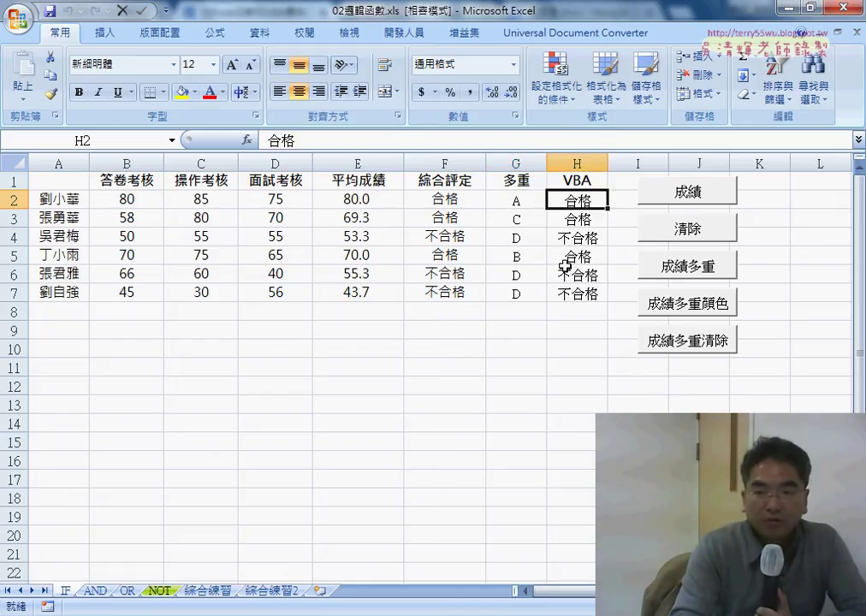
click(690, 231)
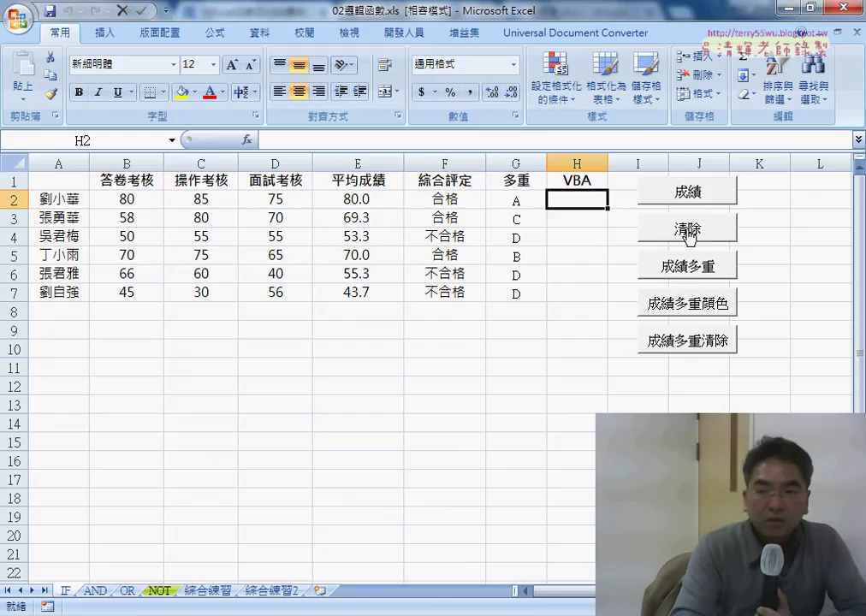
click(691, 272)
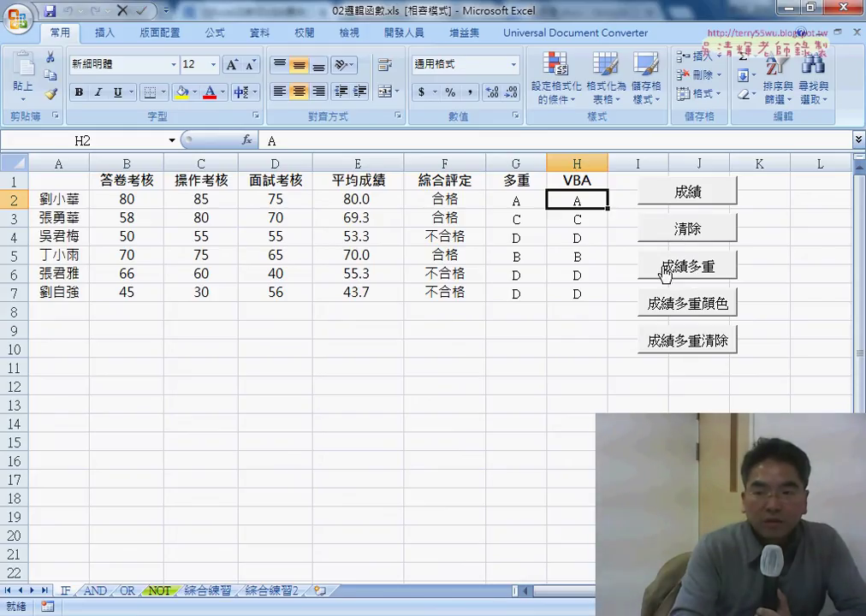
click(667, 227)
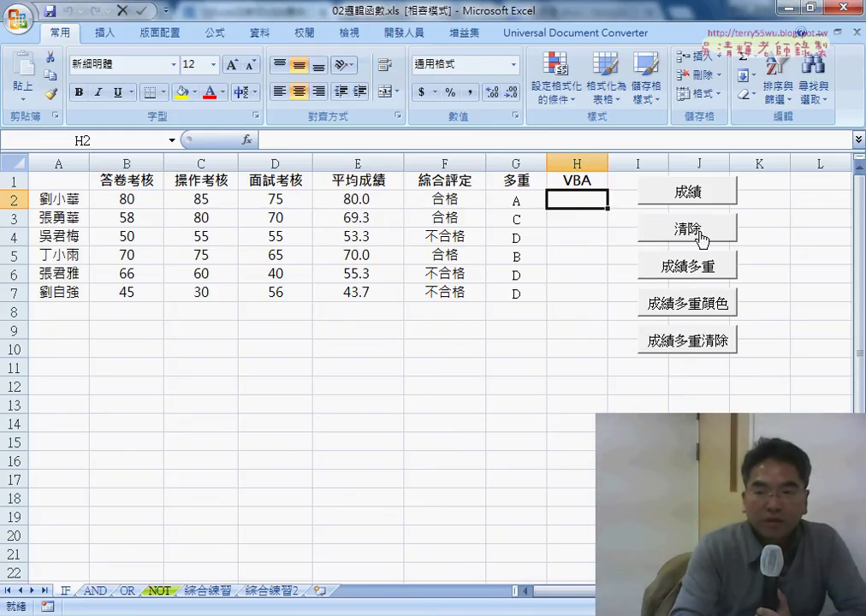
click(701, 272)
click(689, 192)
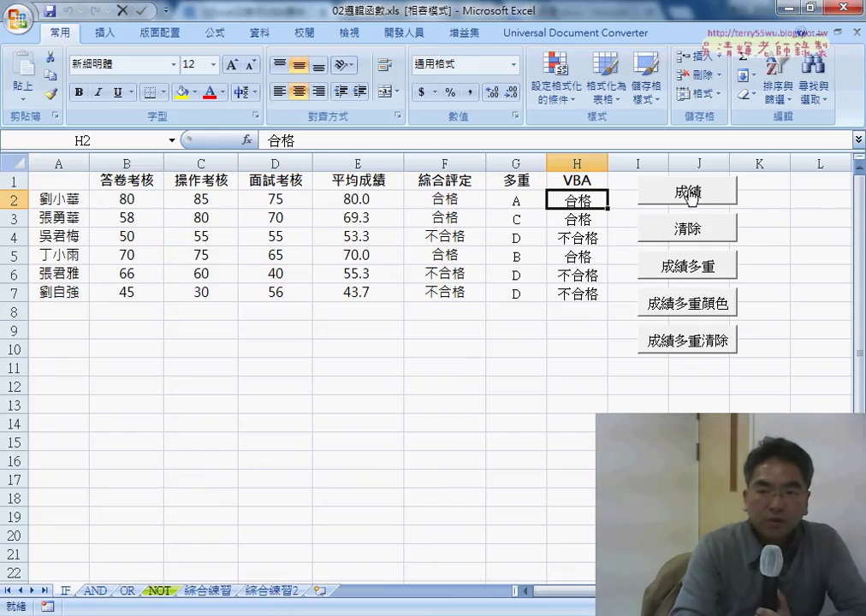
click(698, 271)
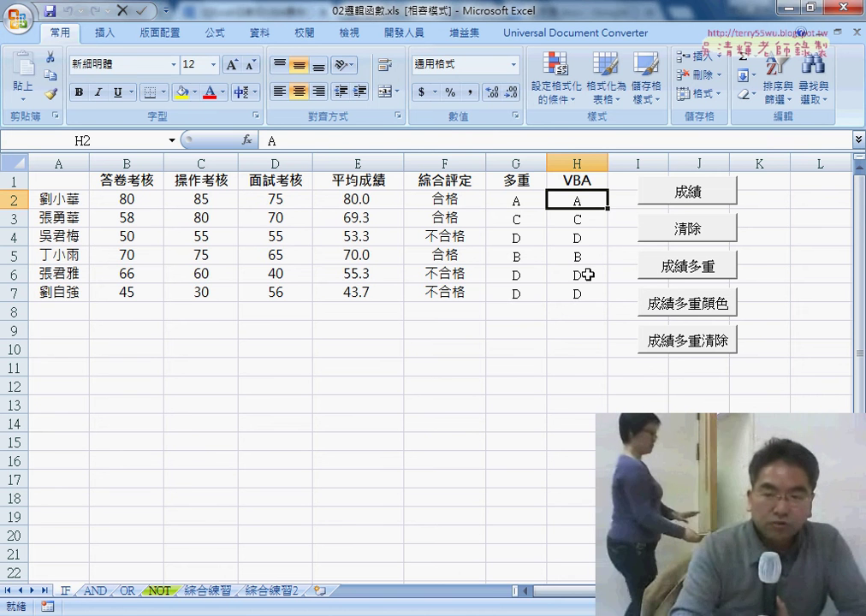
click(514, 205)
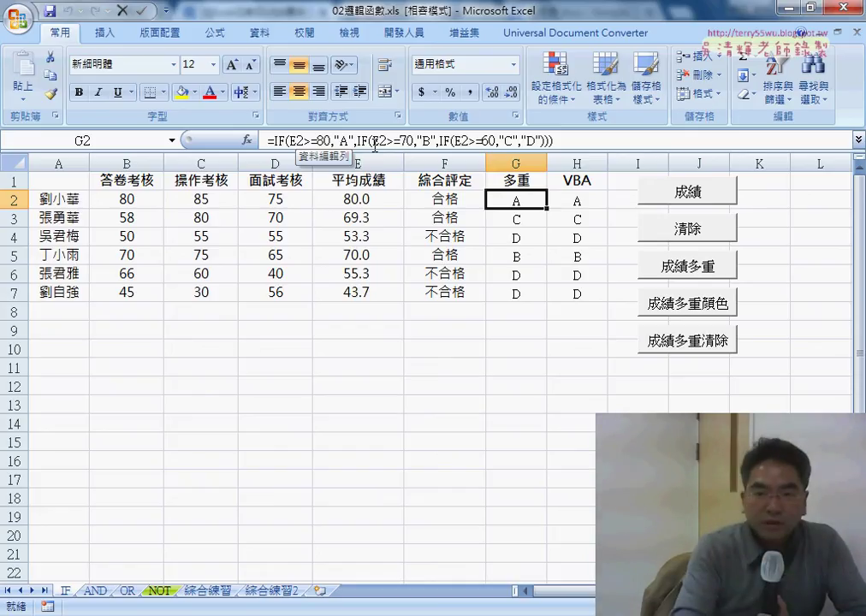
- View the argument breakdown of G2's nested IF formula, then cancel it
click(590, 206)
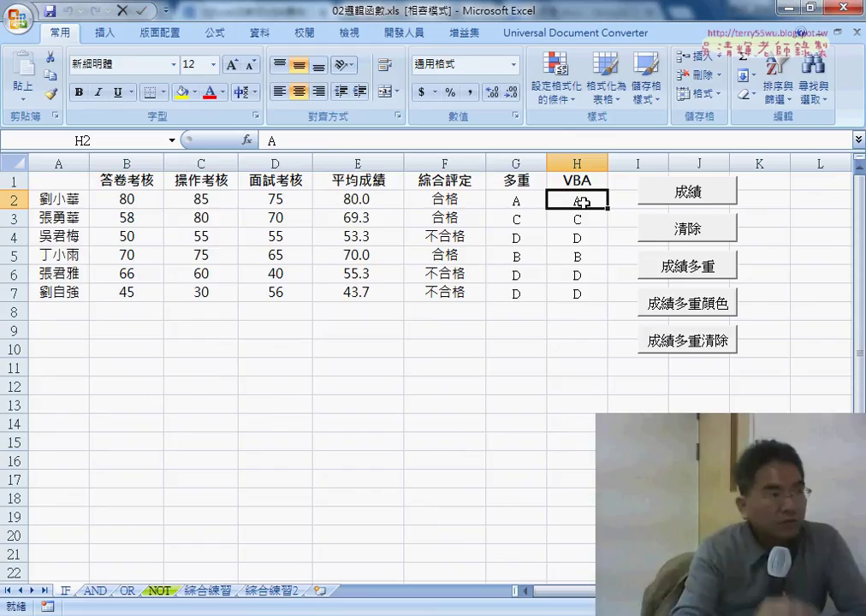
click(522, 201)
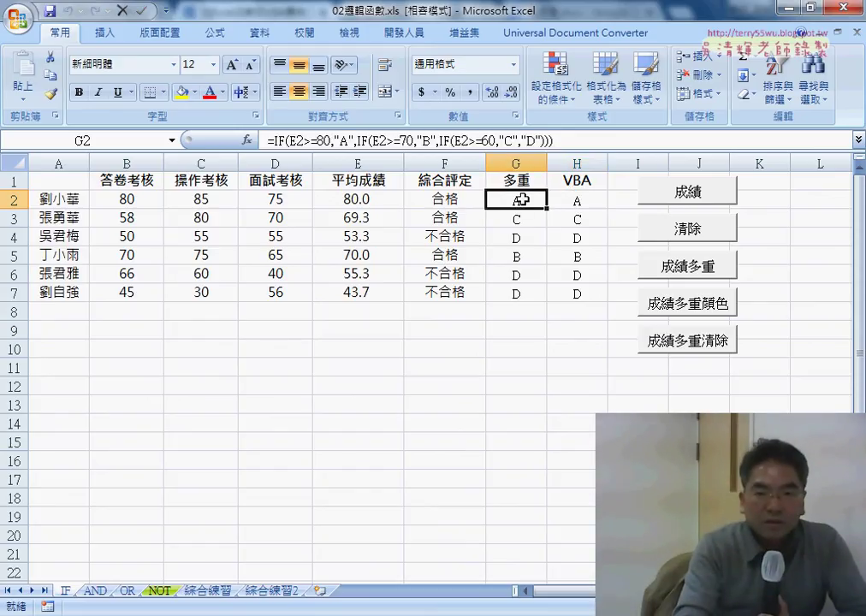
click(278, 140)
click(247, 139)
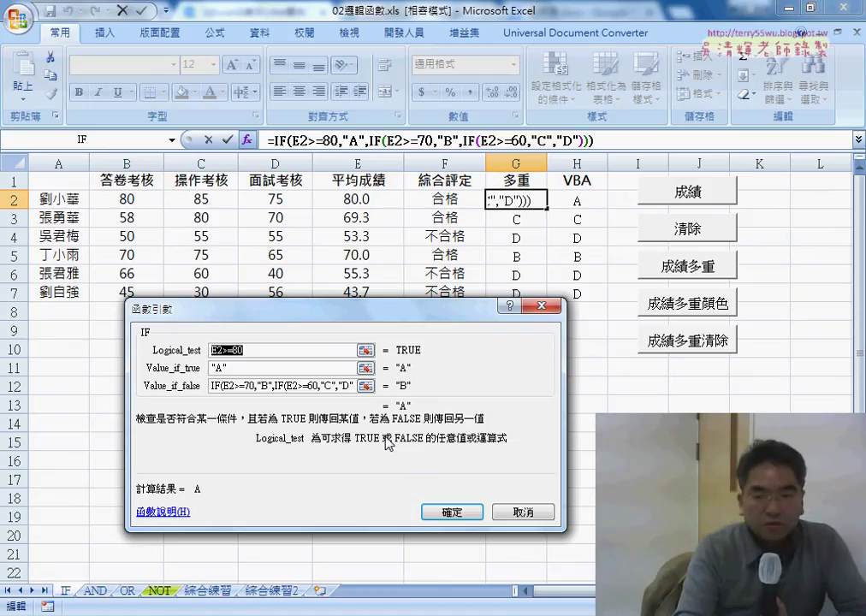
click(536, 511)
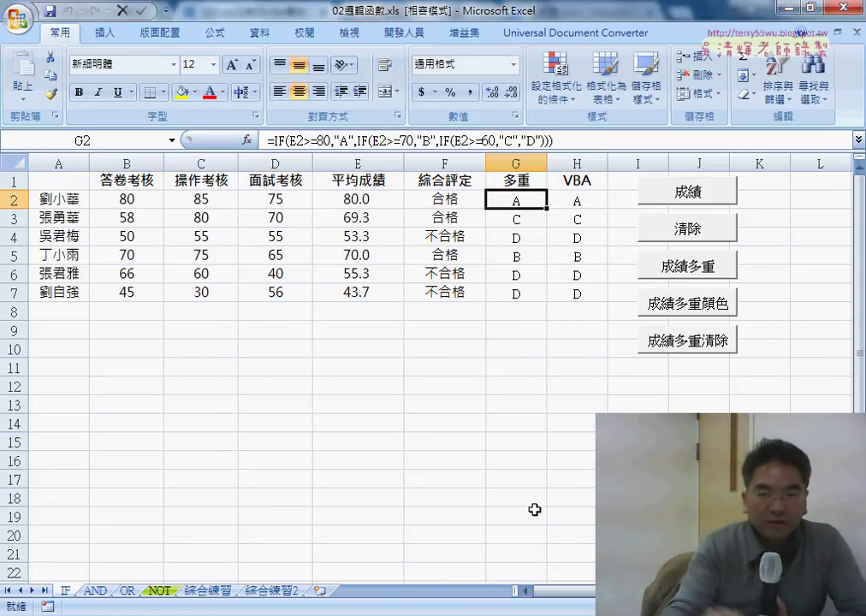
click(599, 197)
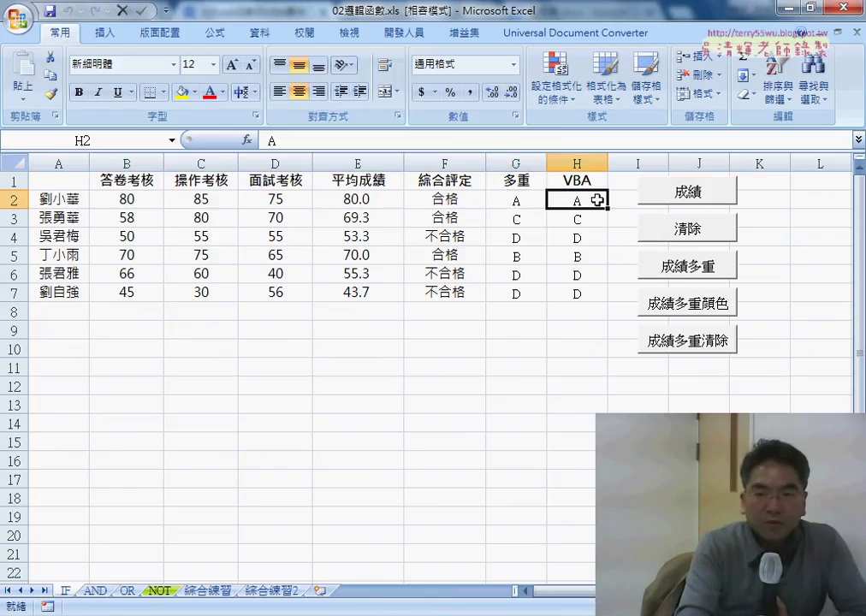
- Show the macro assigned to the 成績多重 button via 指定巨集
right_click(686, 271)
key(Escape)
click(794, 257)
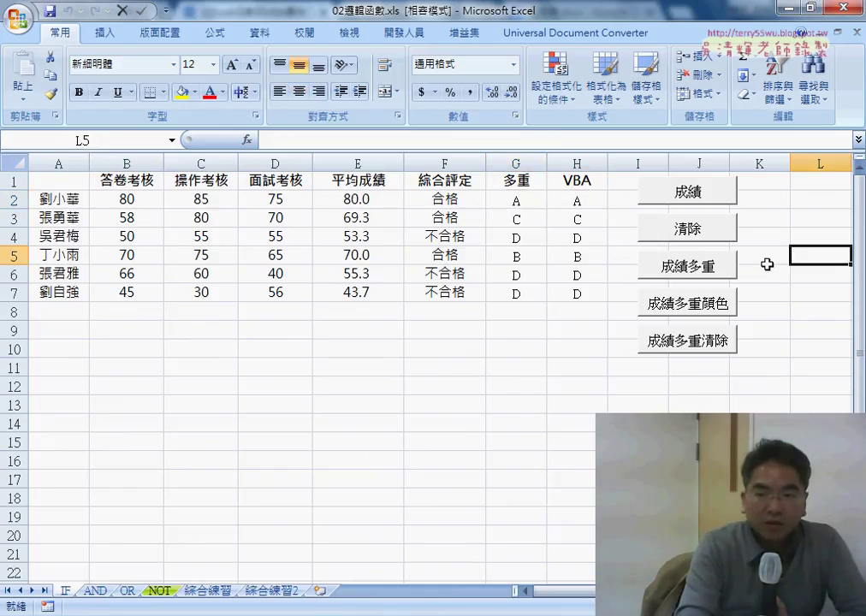
right_click(702, 266)
click(757, 397)
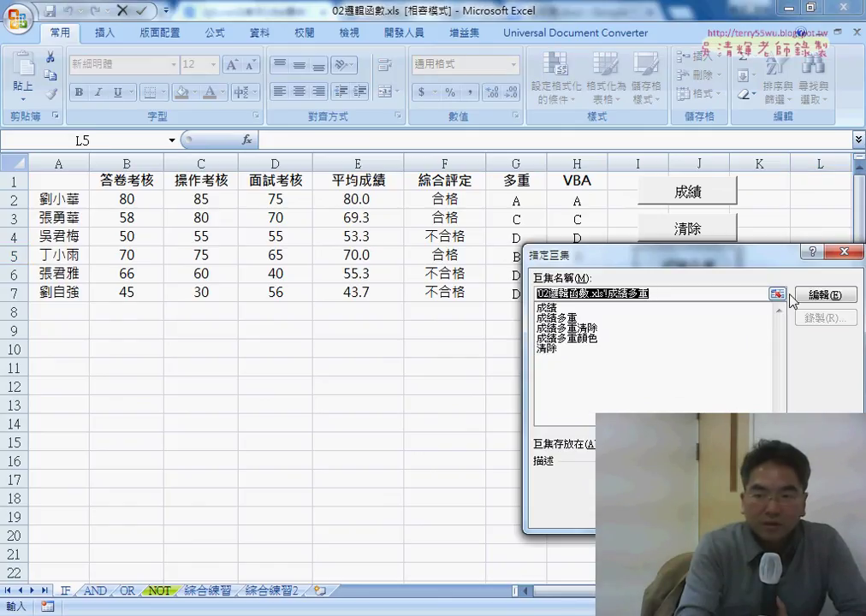
- Open the 成績多重 macro code, fit it beside the sheet, and highlight its For loop
click(818, 296)
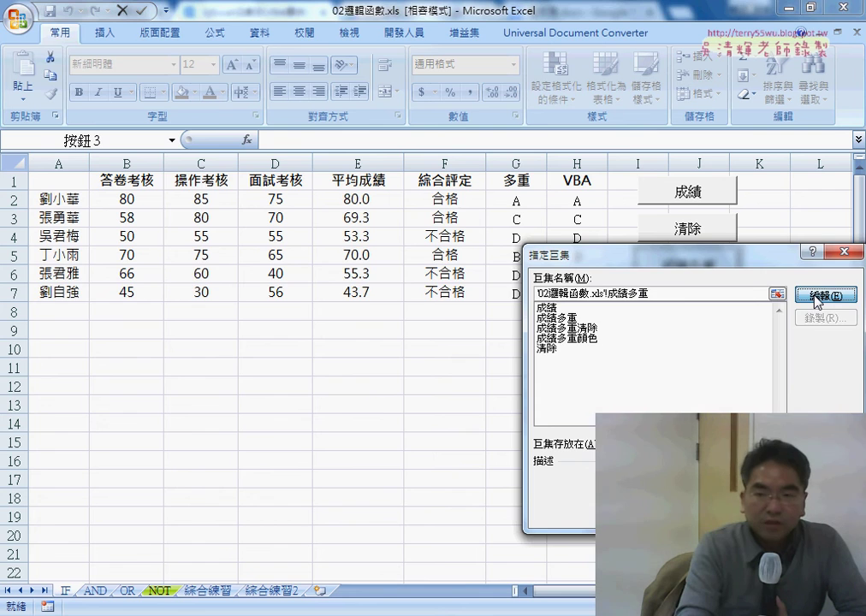
drag(659, 255, 397, 300)
click(565, 332)
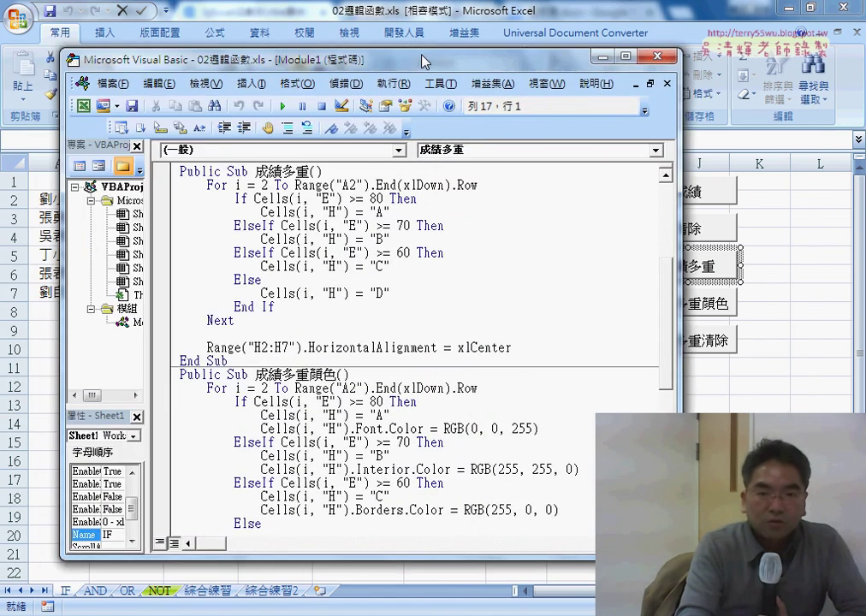
drag(366, 66, 551, 78)
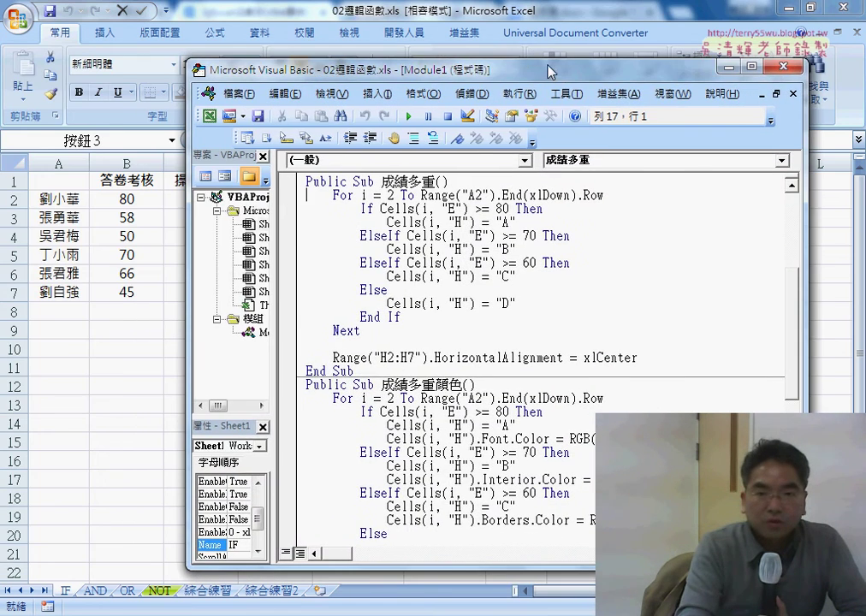
click(291, 331)
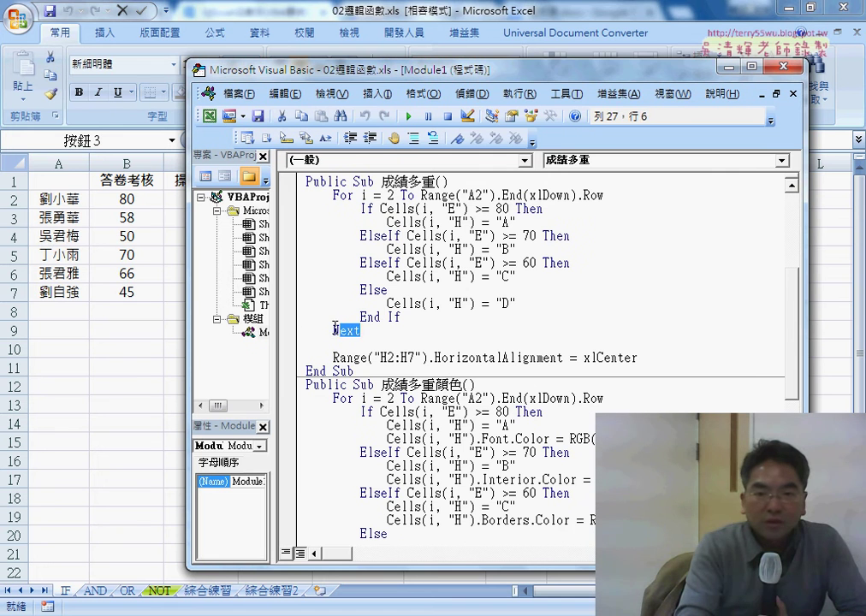
drag(308, 195, 604, 196)
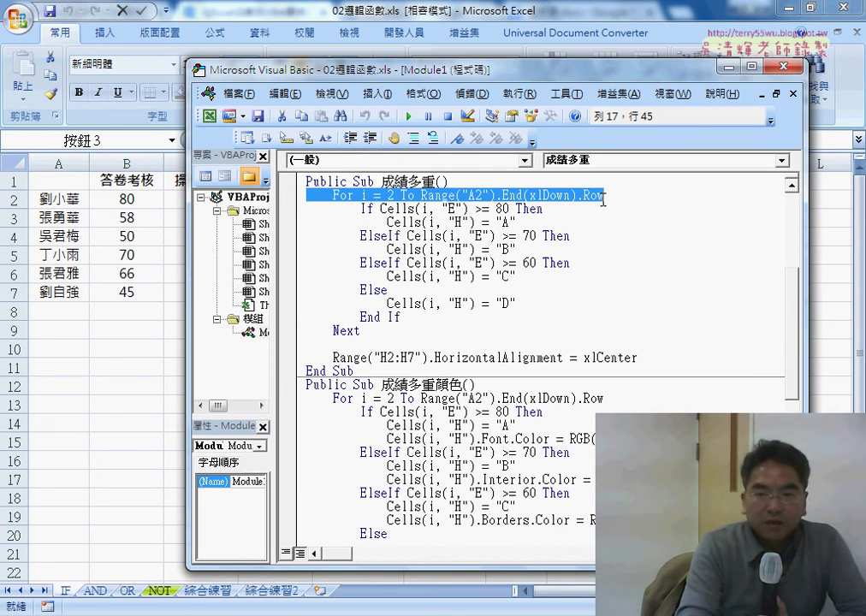
mouse_move(501, 65)
mouse_down()
mouse_move(447, 220)
mouse_move(381, 282)
mouse_up()
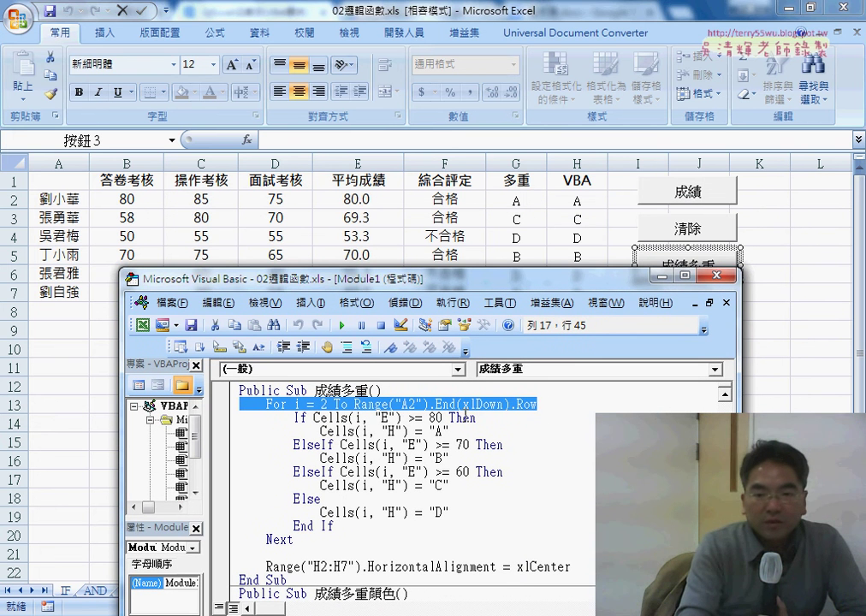
- Highlight the If column E ≥ 80 → 'A' branch and the ElseIf 70 condition
key(Down)
double_click(297, 419)
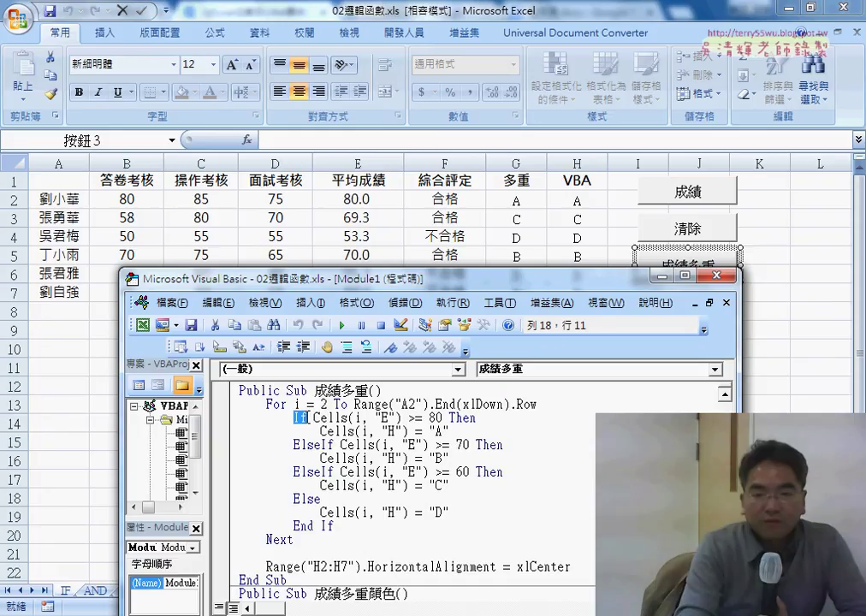
drag(313, 418, 434, 420)
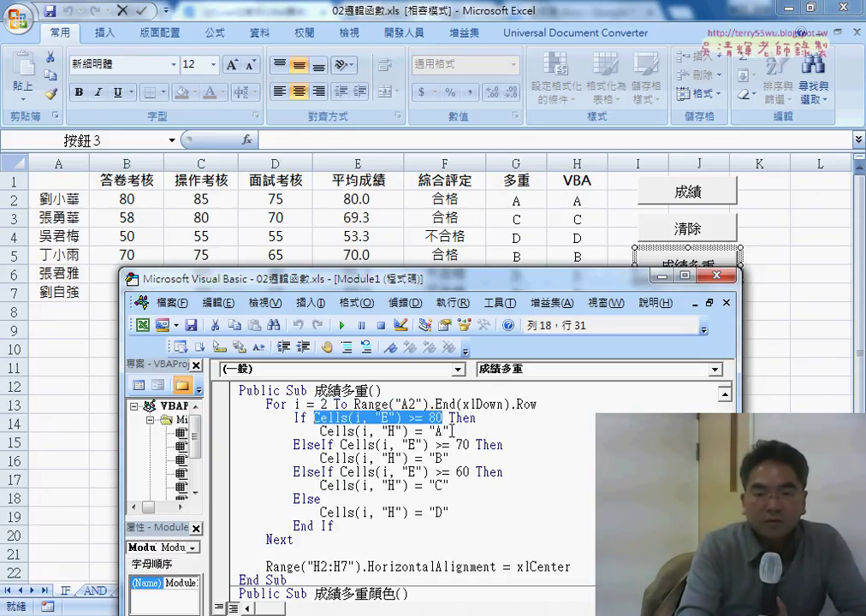
drag(449, 432, 430, 431)
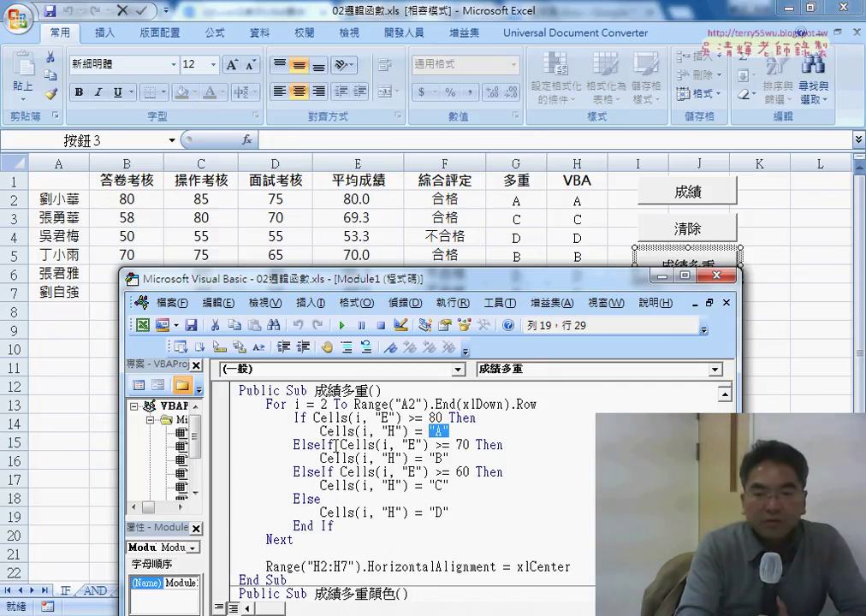
mouse_move(339, 445)
mouse_down()
mouse_move(463, 446)
mouse_move(430, 459)
mouse_up()
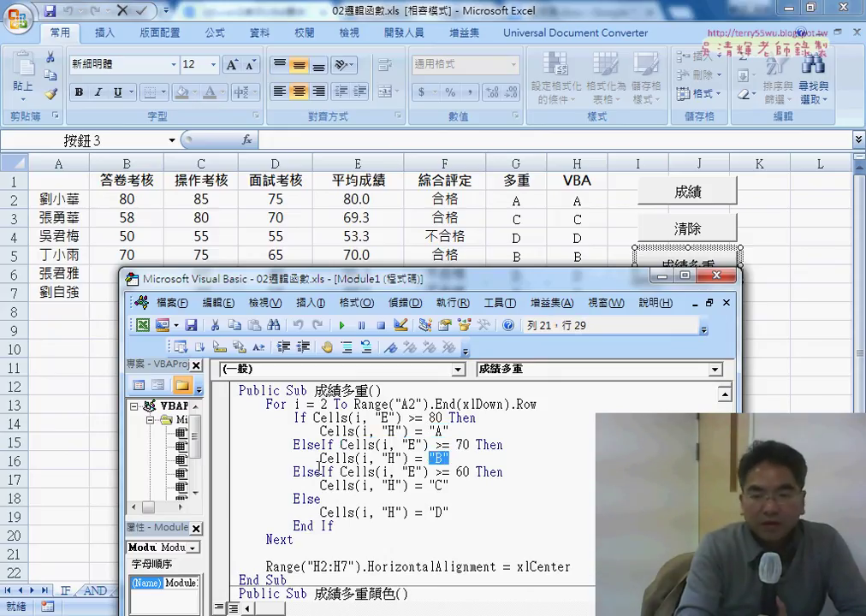
mouse_move(294, 445)
mouse_down()
mouse_move(493, 447)
mouse_move(376, 459)
mouse_move(320, 445)
mouse_up()
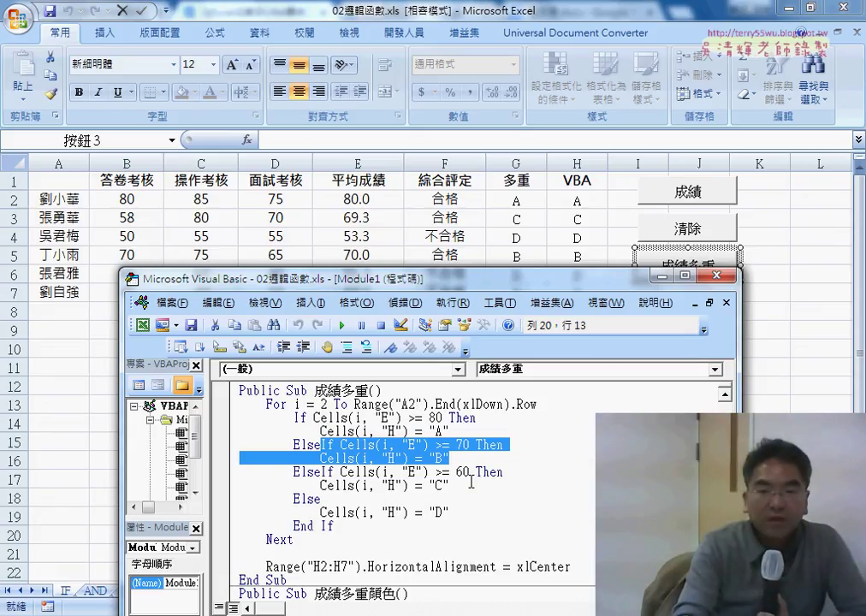
- Highlight the Else branch assigning grade D and close the code window
double_click(322, 499)
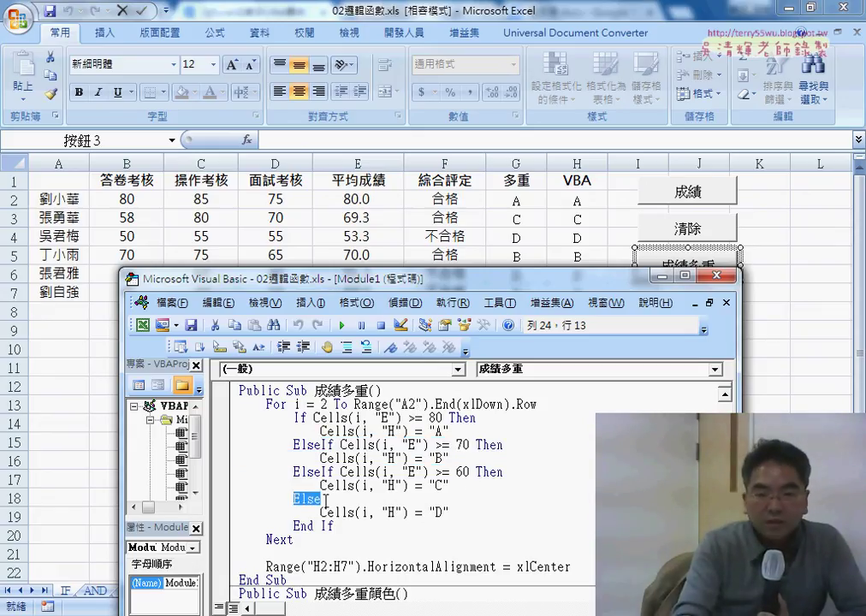
drag(325, 499, 460, 511)
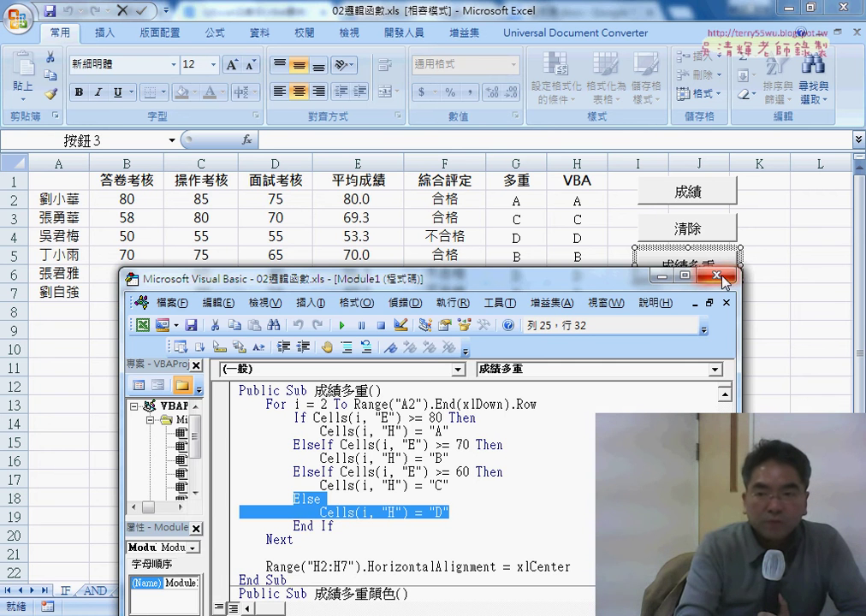
click(716, 276)
- Clear column H with 清除 and regenerate the grades with 成績多重
click(761, 293)
click(699, 234)
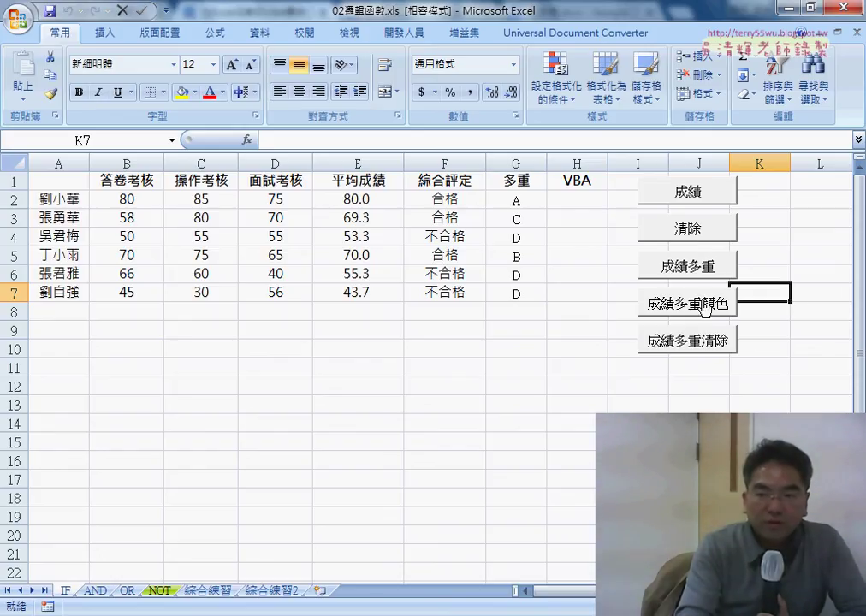
click(693, 272)
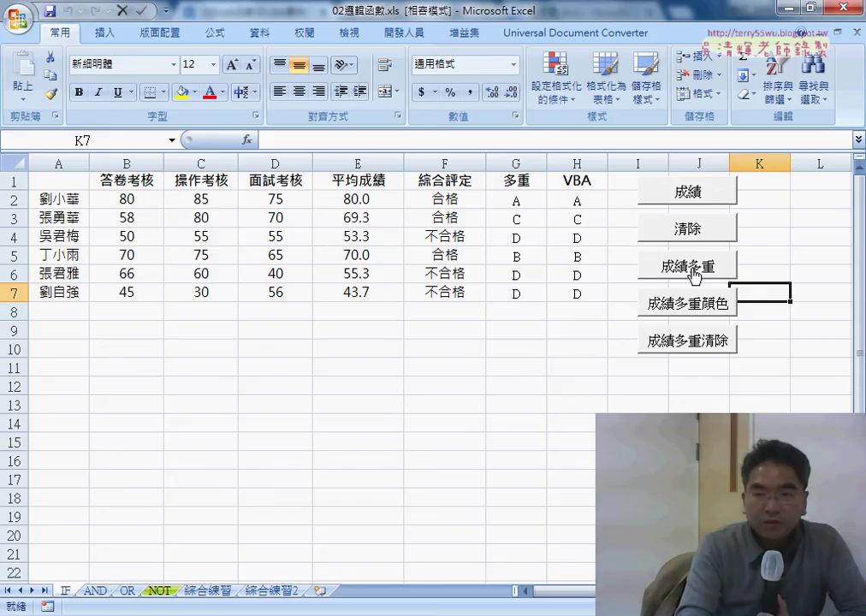
- Check the grades in H2–H5, then apply colour formats with 成績多重顏色
click(581, 203)
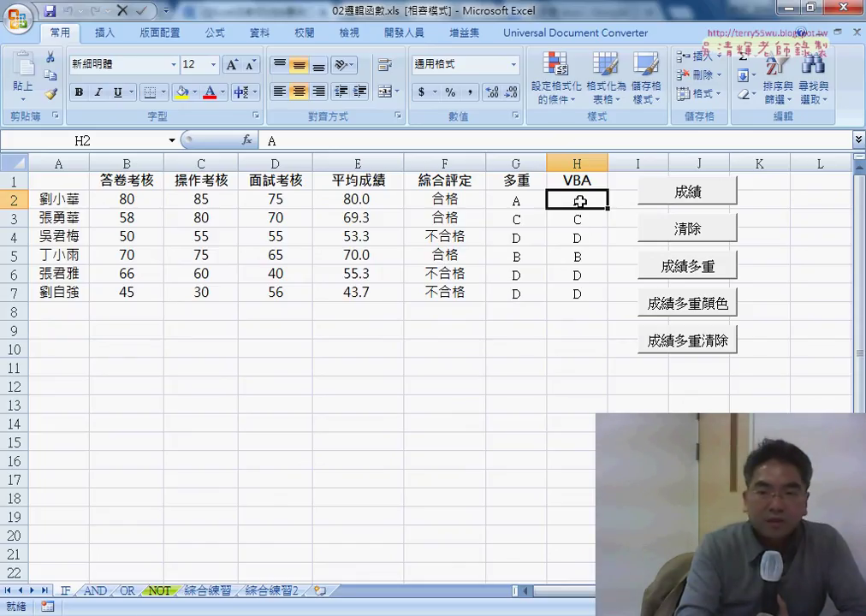
click(588, 259)
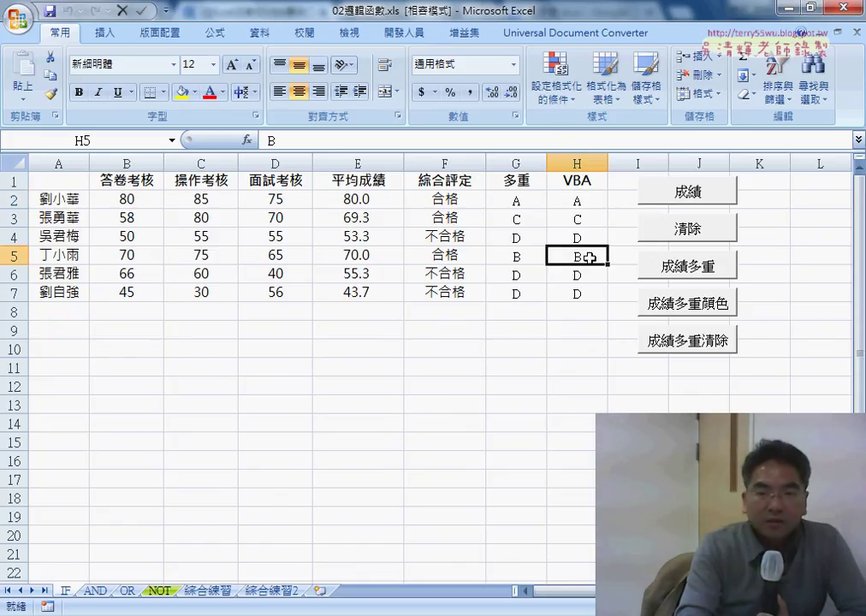
click(577, 219)
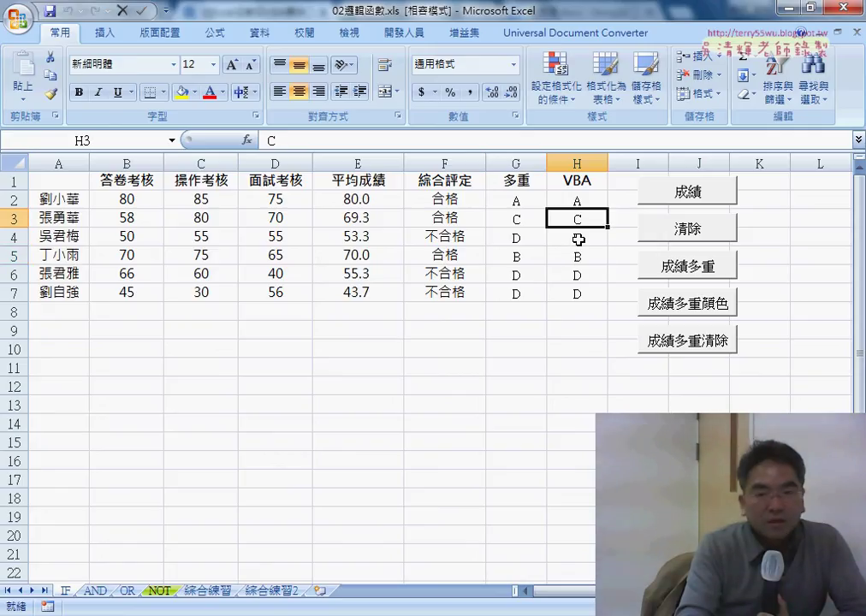
click(579, 240)
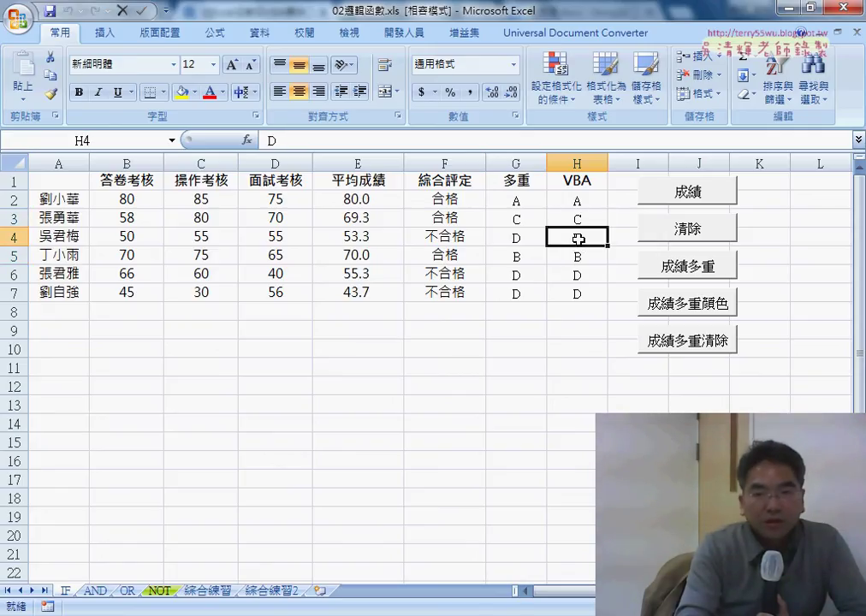
click(681, 309)
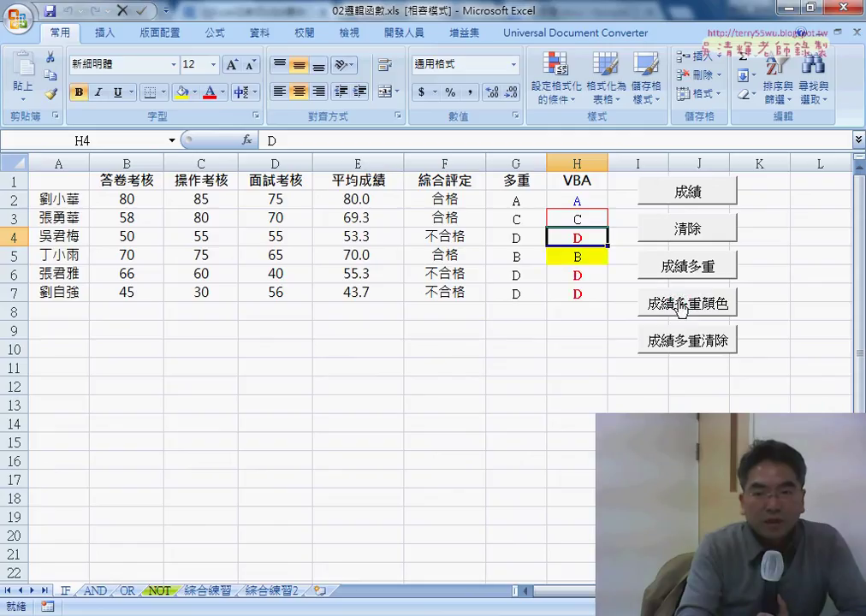
- Inspect the blue A, yellow-filled B, red-bordered C and bold red D cells, then open the 成績多重顏色 button's options
click(629, 272)
click(625, 390)
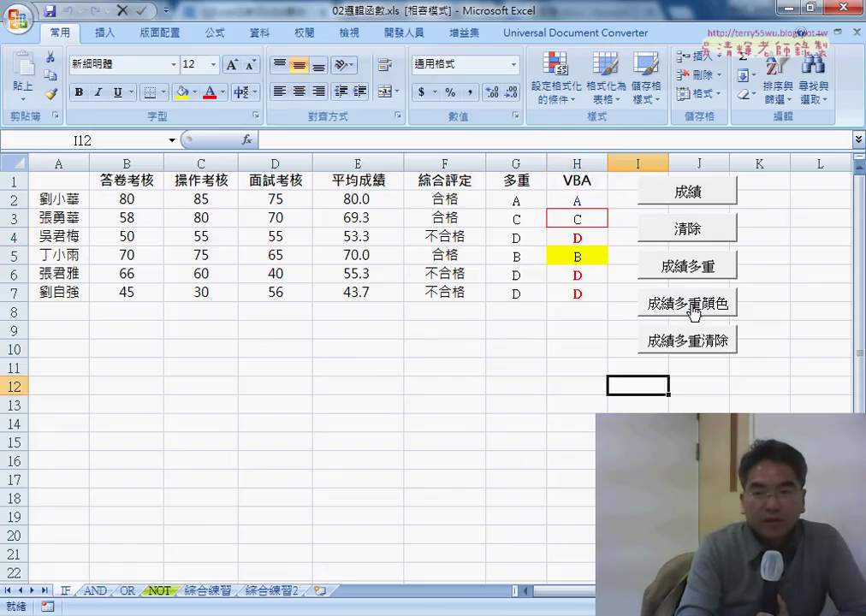
click(601, 198)
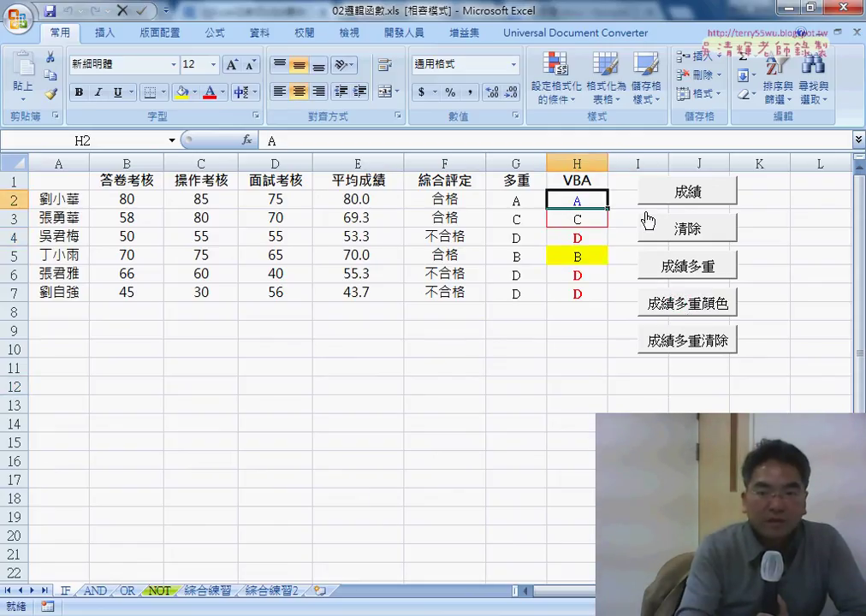
click(598, 259)
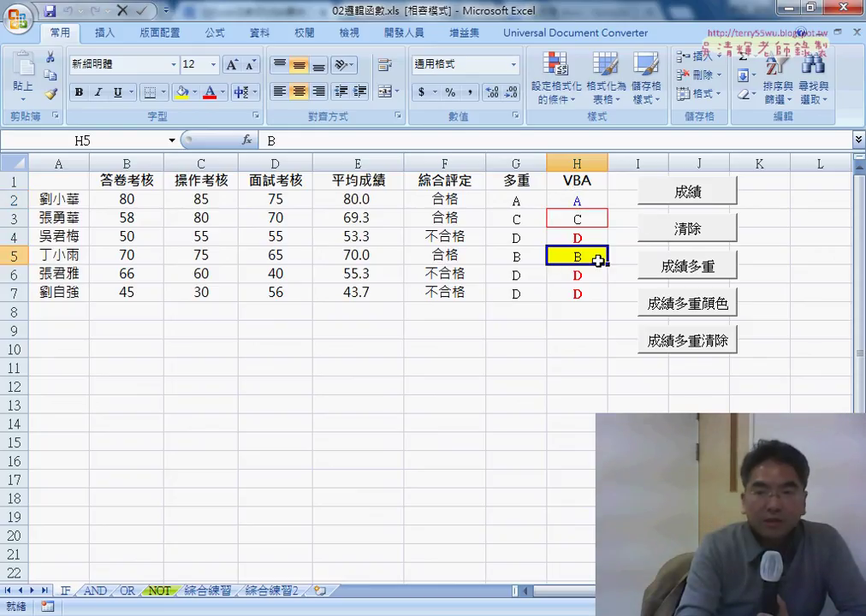
click(594, 222)
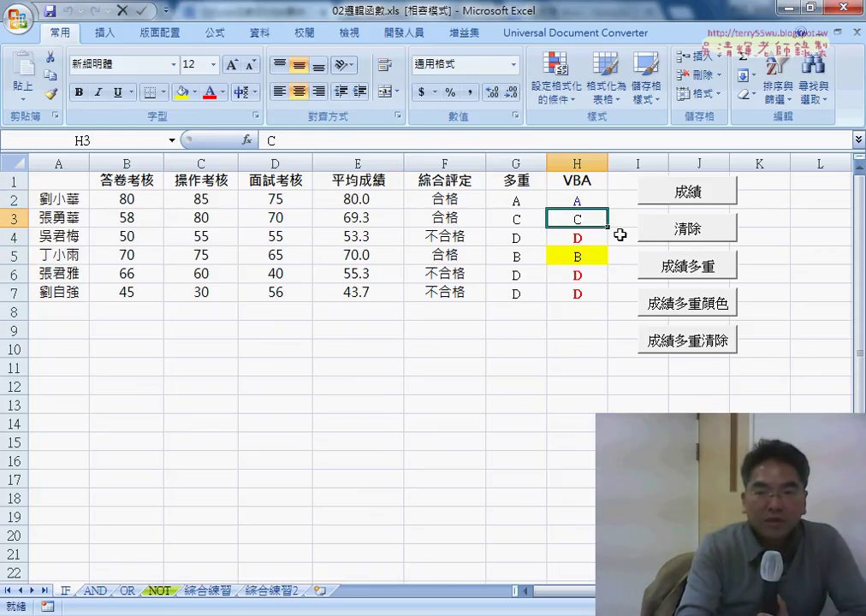
click(599, 331)
click(591, 292)
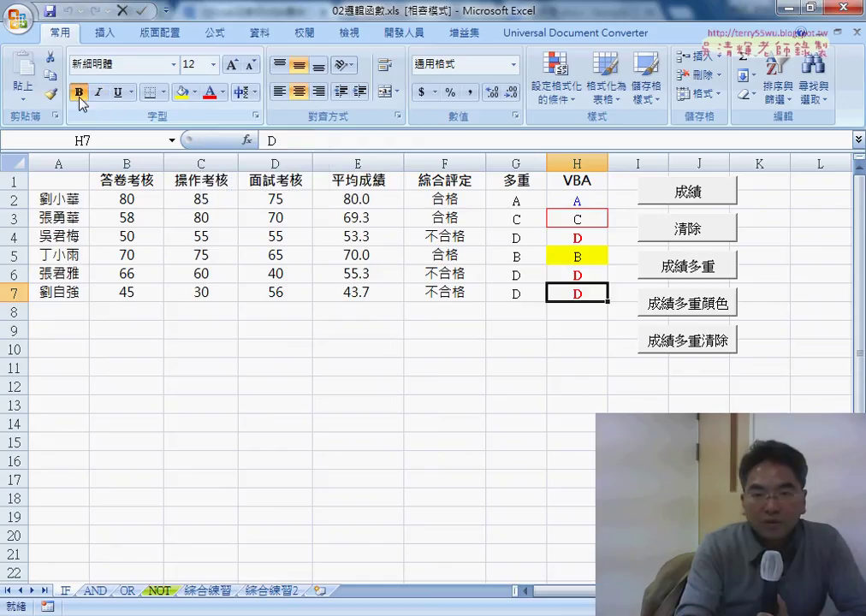
right_click(672, 306)
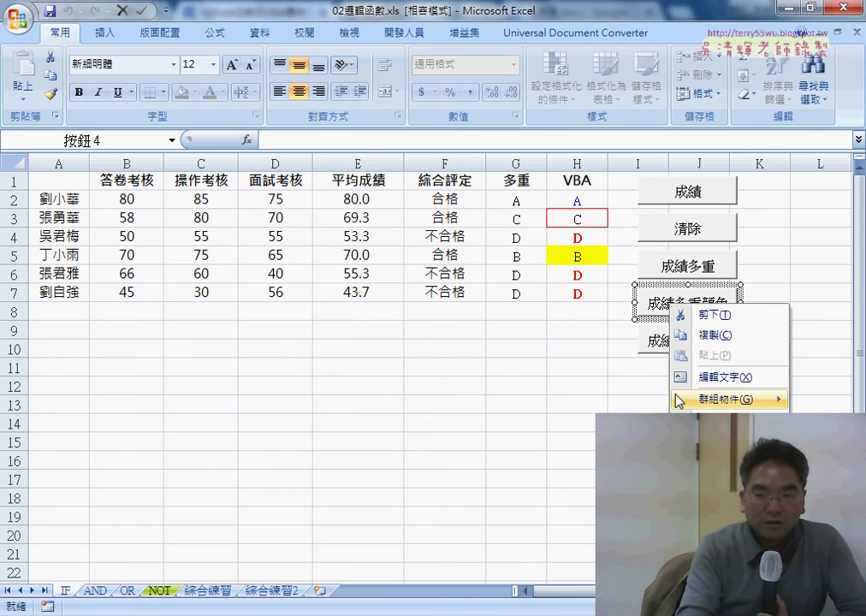
- Open the 成績多重顏色 macro code for editing and enlarge its window
click(719, 447)
click(819, 340)
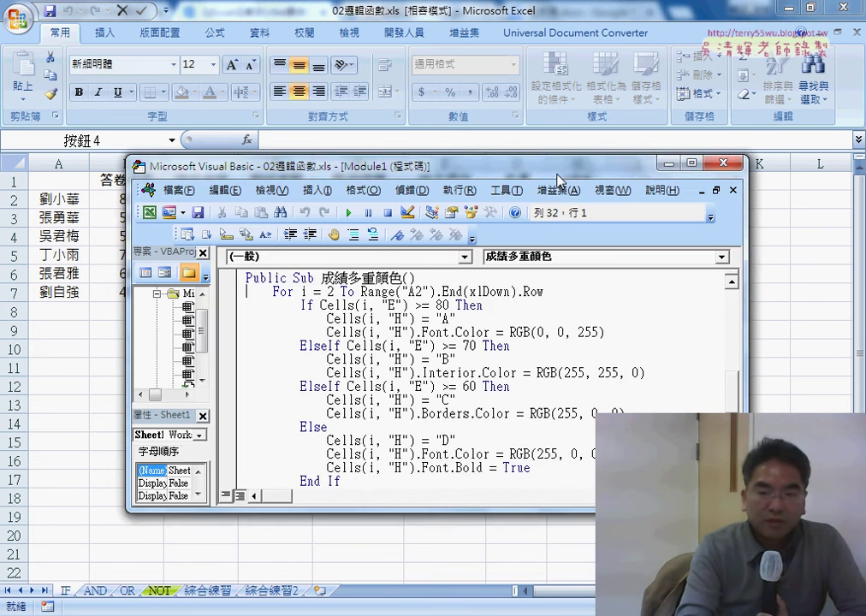
drag(558, 288, 527, 89)
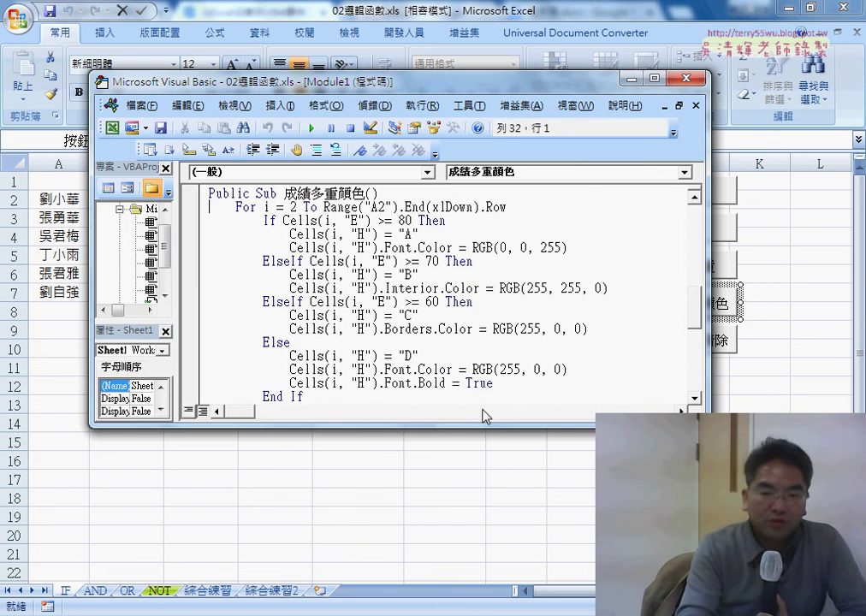
mouse_move(485, 420)
mouse_down()
mouse_move(473, 435)
mouse_move(473, 504)
mouse_up()
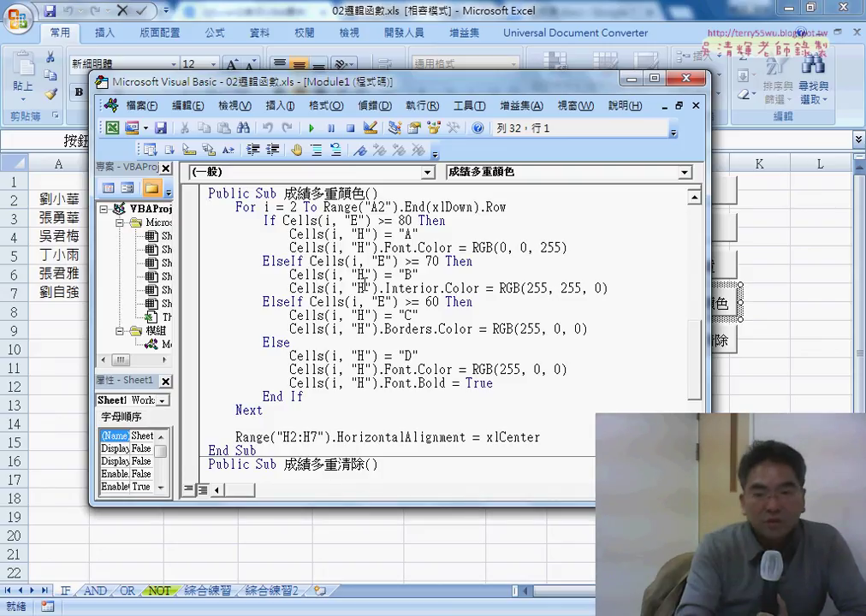
- Highlight the grade A line with Font.Color = RGB(0, 0, 255) and narrow the window beside column H
drag(290, 234, 415, 234)
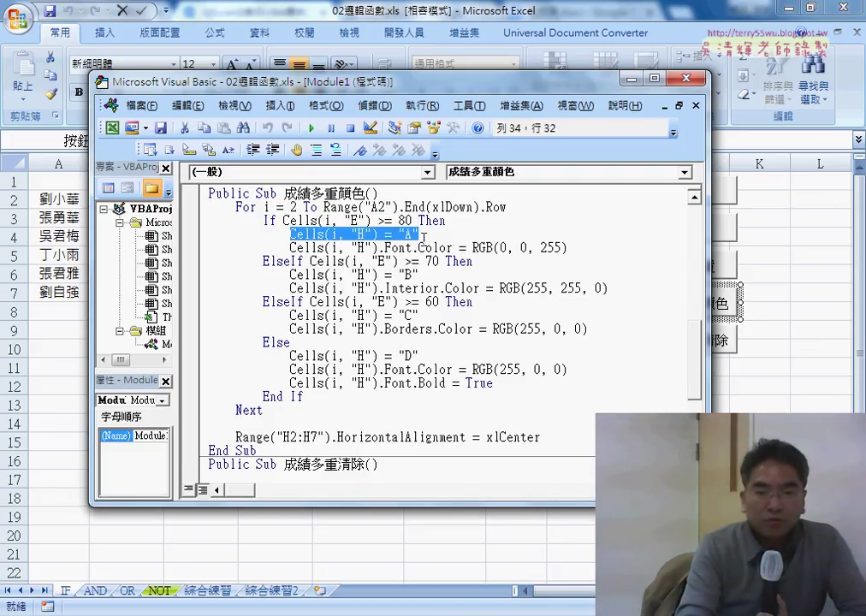
drag(285, 195, 365, 194)
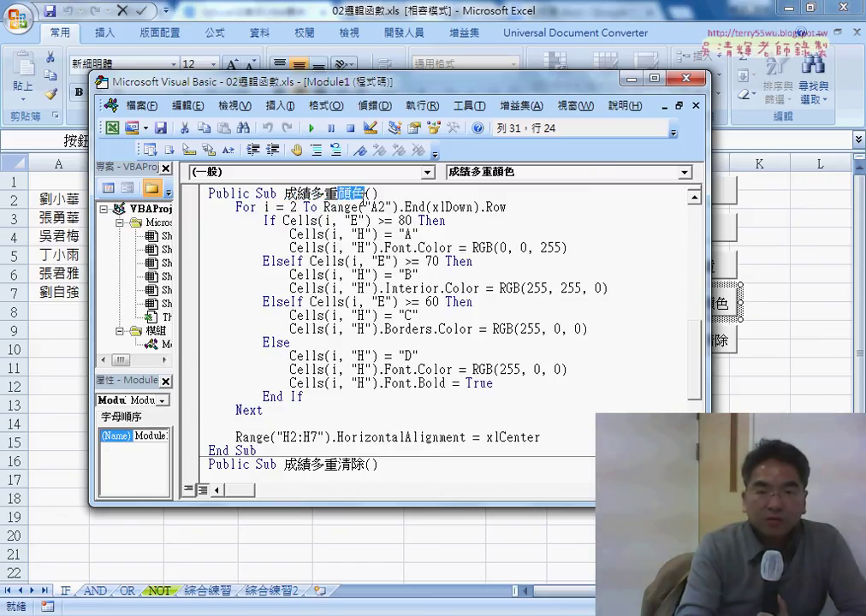
drag(290, 234, 424, 234)
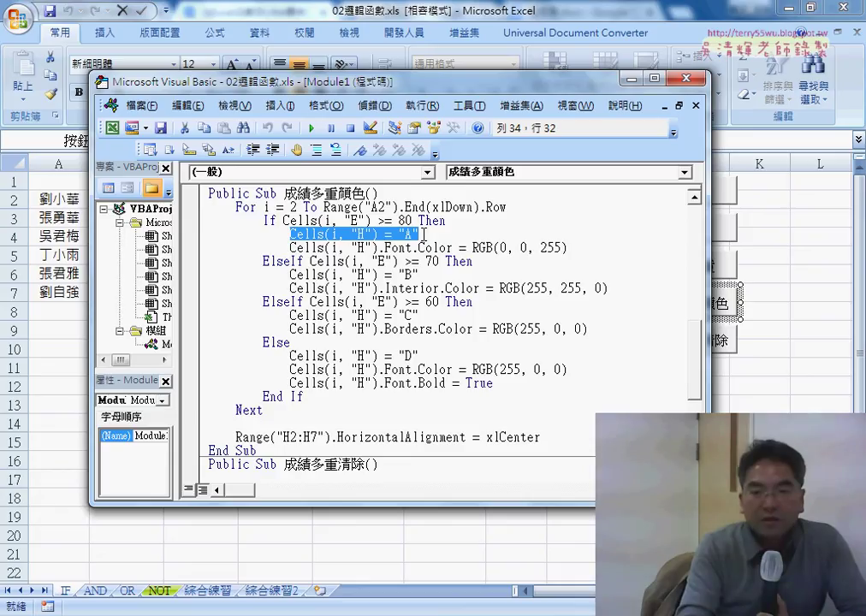
drag(290, 247, 588, 250)
drag(708, 283, 622, 283)
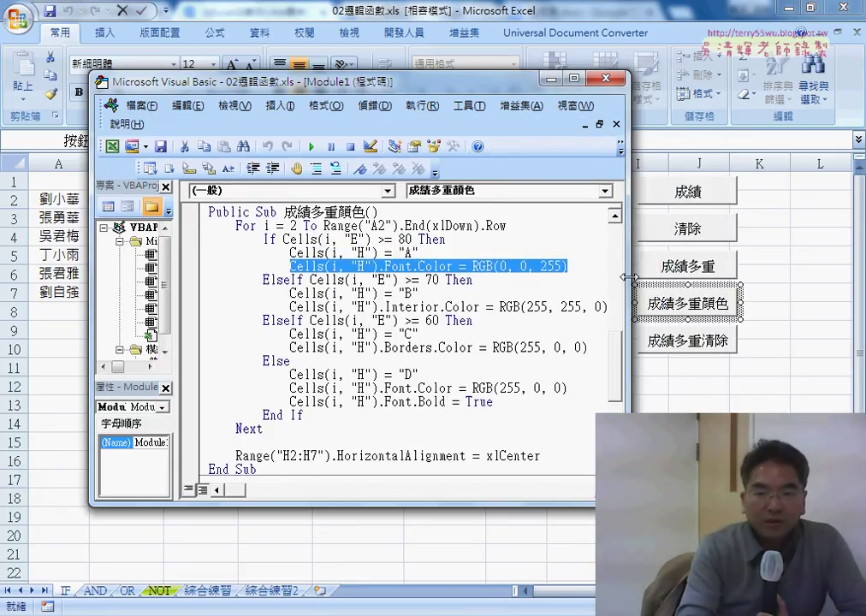
mouse_move(404, 91)
mouse_down()
mouse_move(303, 92)
mouse_move(319, 93)
mouse_up()
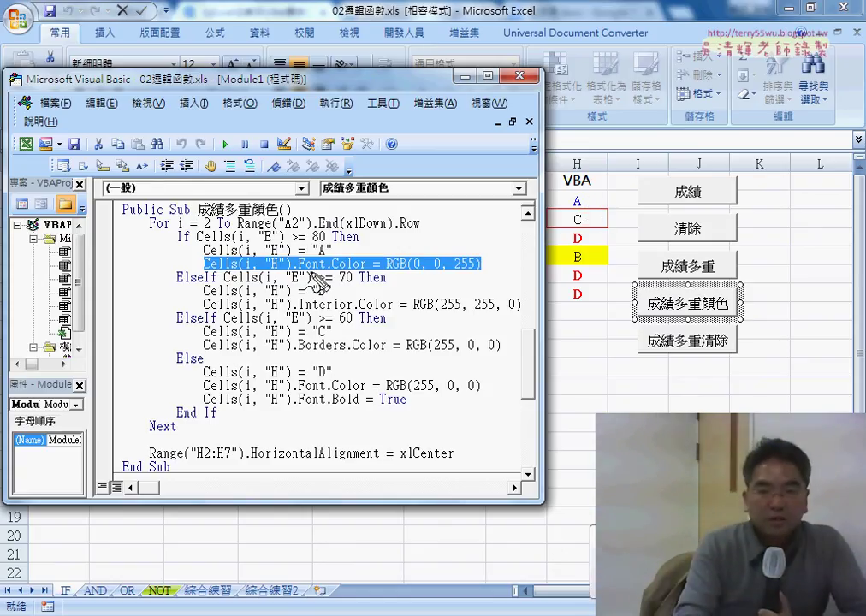
- Underline Font.Color RGB(0, 0, 255) and circle the yellow B cell
drag(295, 272, 353, 273)
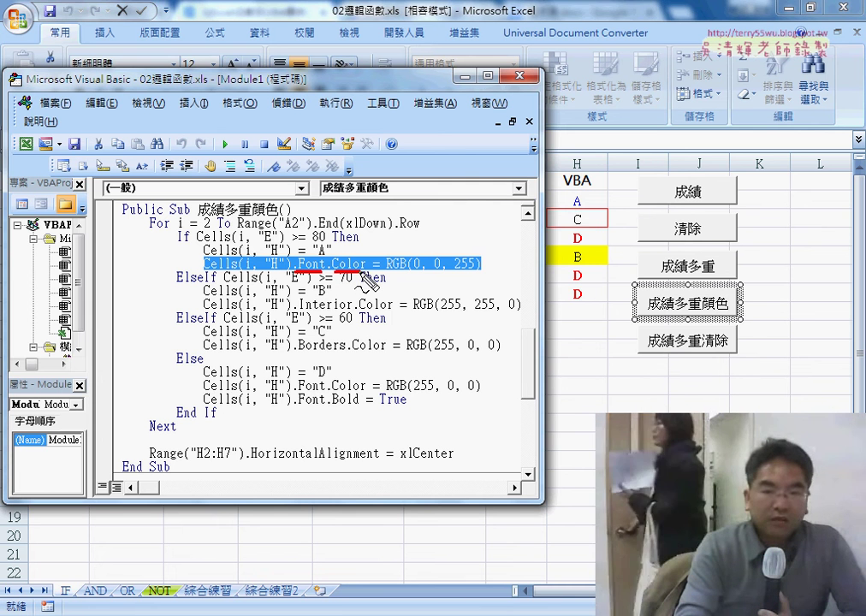
drag(385, 272, 404, 277)
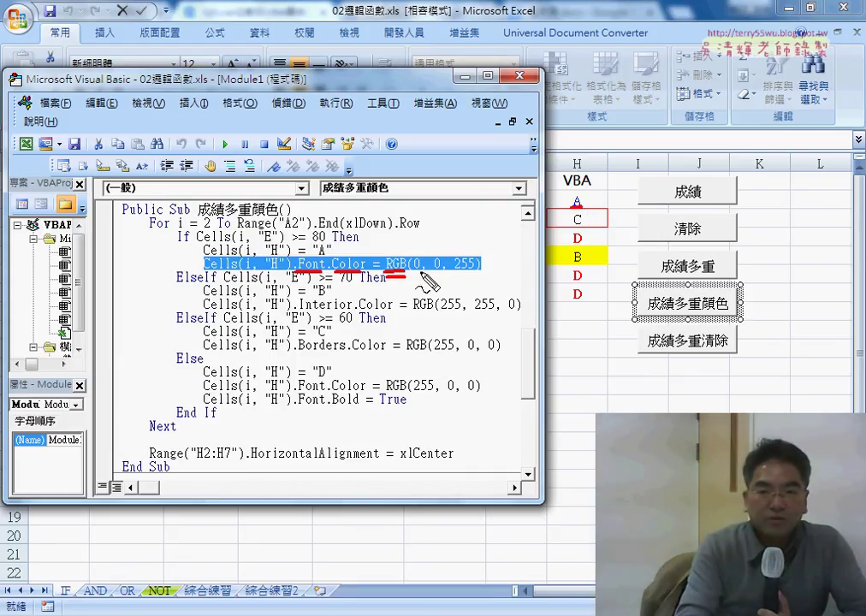
drag(418, 280, 474, 279)
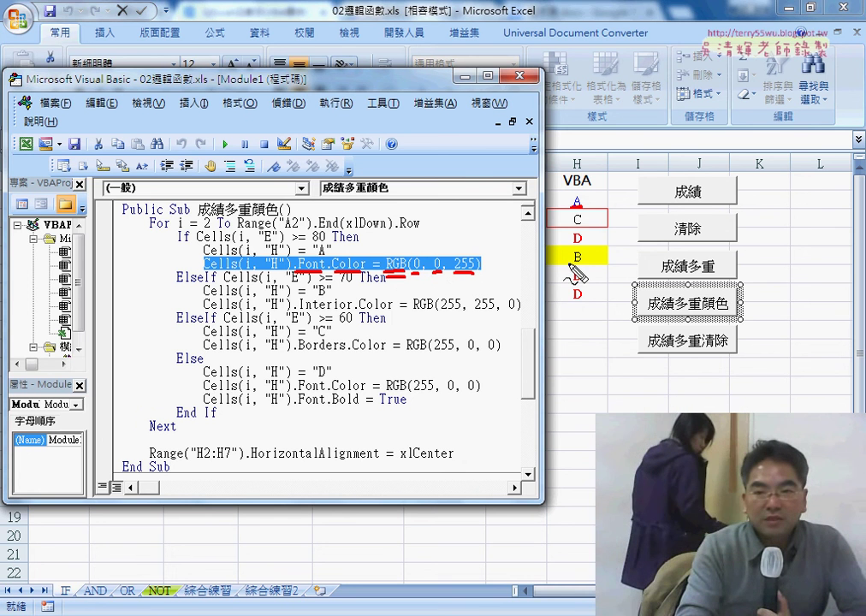
drag(587, 251, 562, 271)
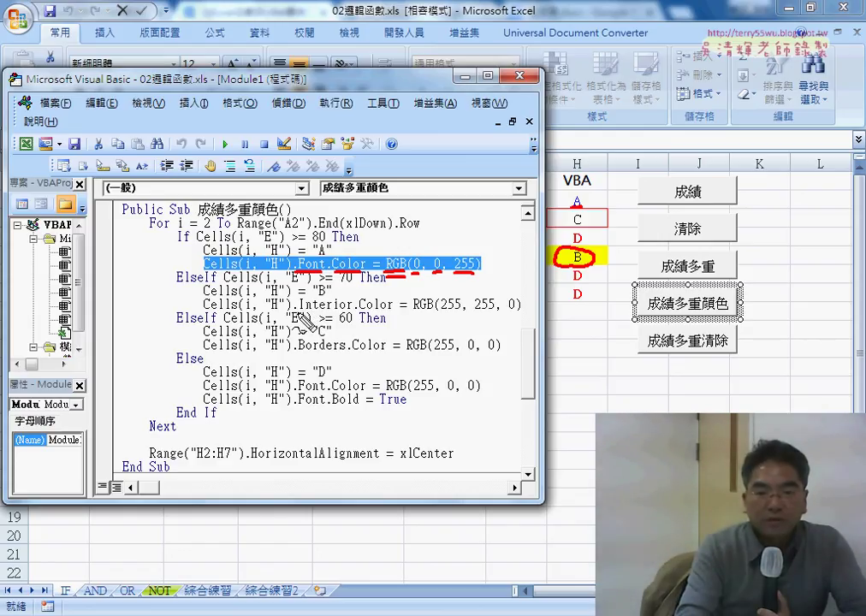
- Underline the Interior.Color RGB(255, 255, 0) fill line and the Borders keyword
drag(300, 311, 350, 310)
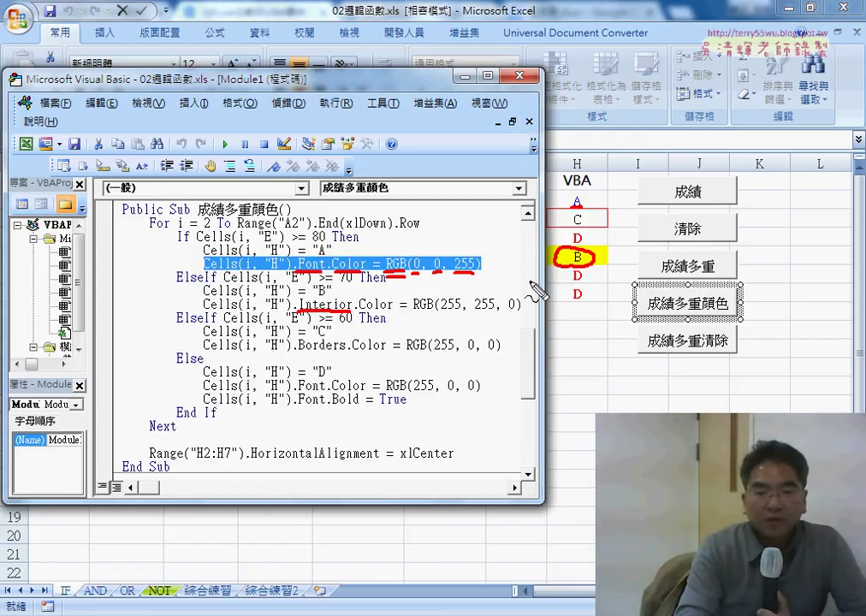
drag(412, 313, 433, 314)
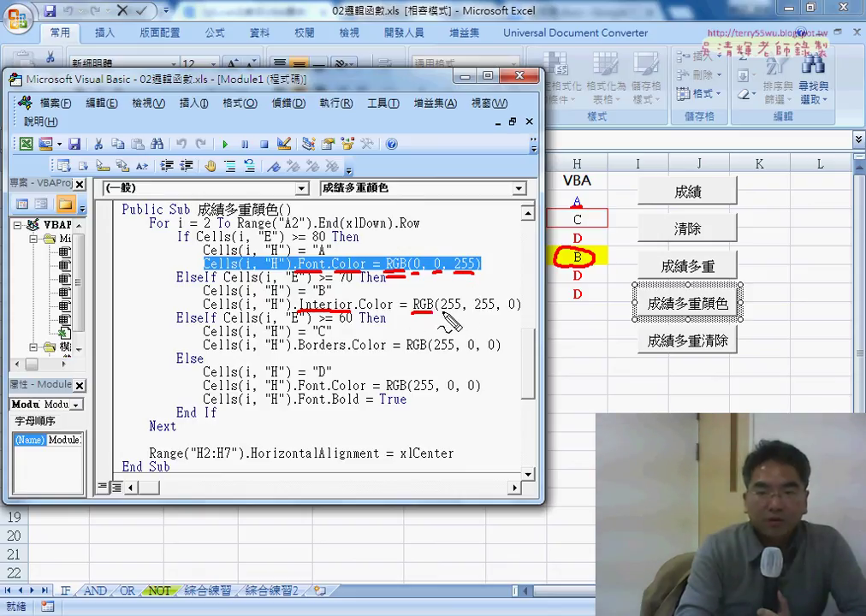
drag(441, 314, 491, 313)
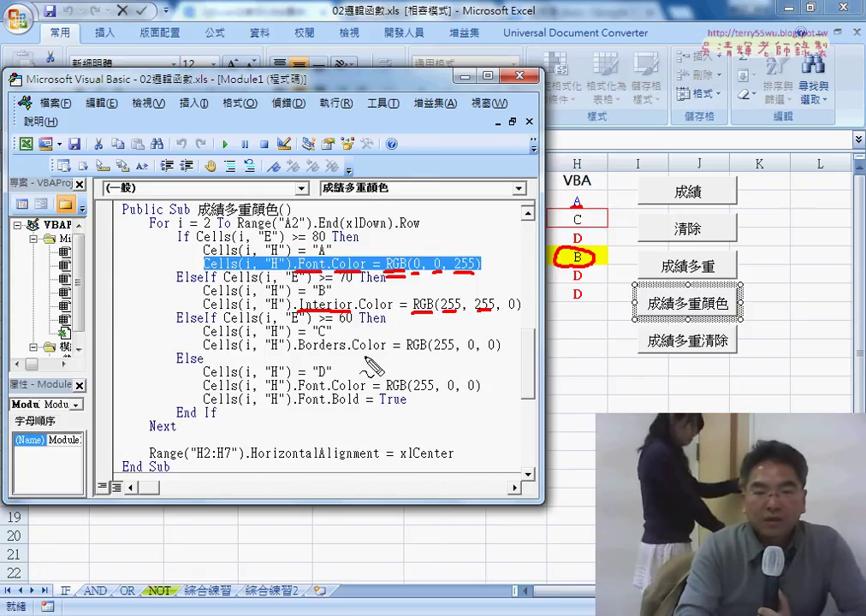
drag(299, 352, 346, 351)
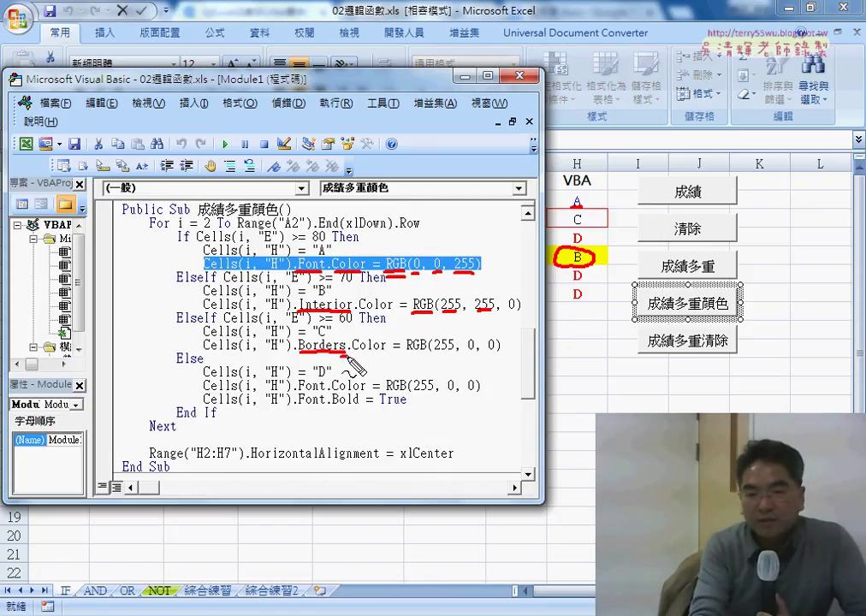
- Mark Borders.Color, outline the red-bordered C cell, and mark the red D grades
drag(339, 336, 349, 355)
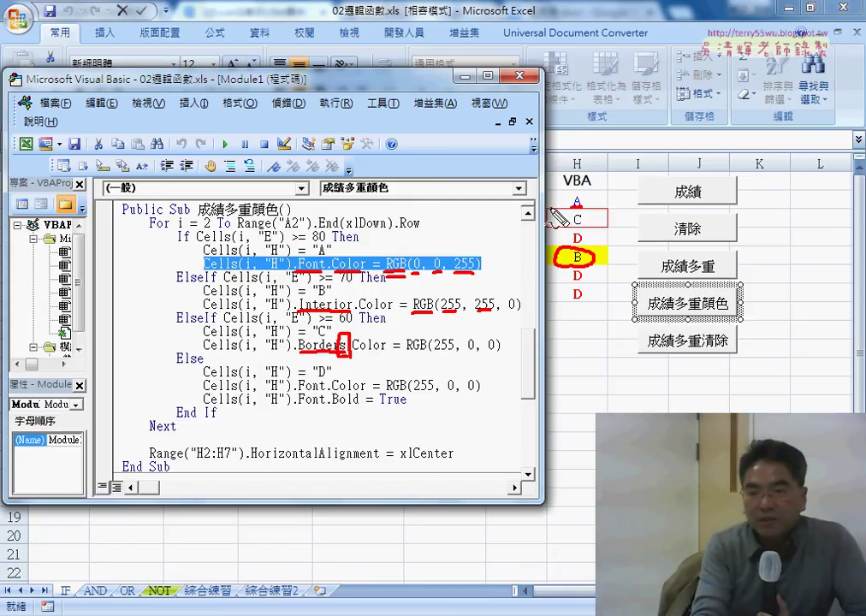
mouse_move(606, 208)
mouse_down()
mouse_move(606, 229)
mouse_move(549, 226)
mouse_up()
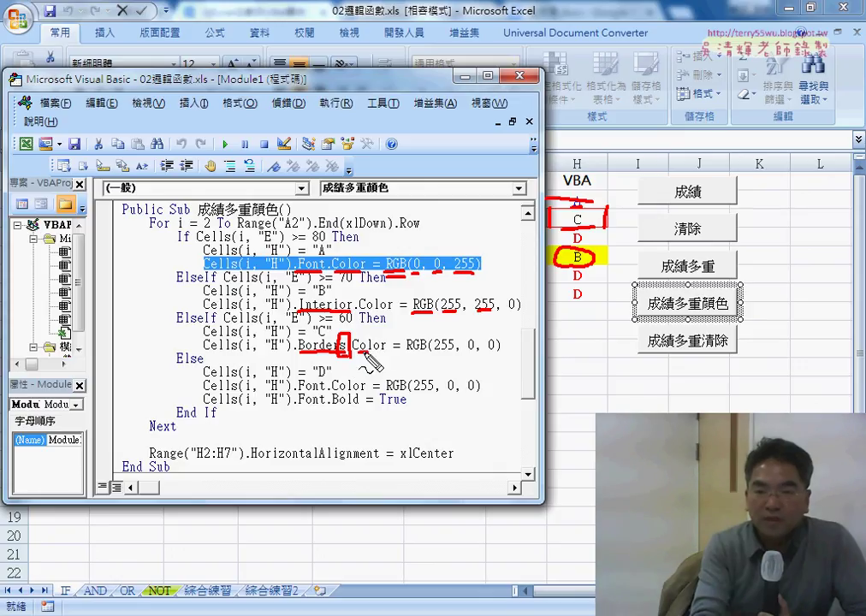
drag(353, 352, 453, 350)
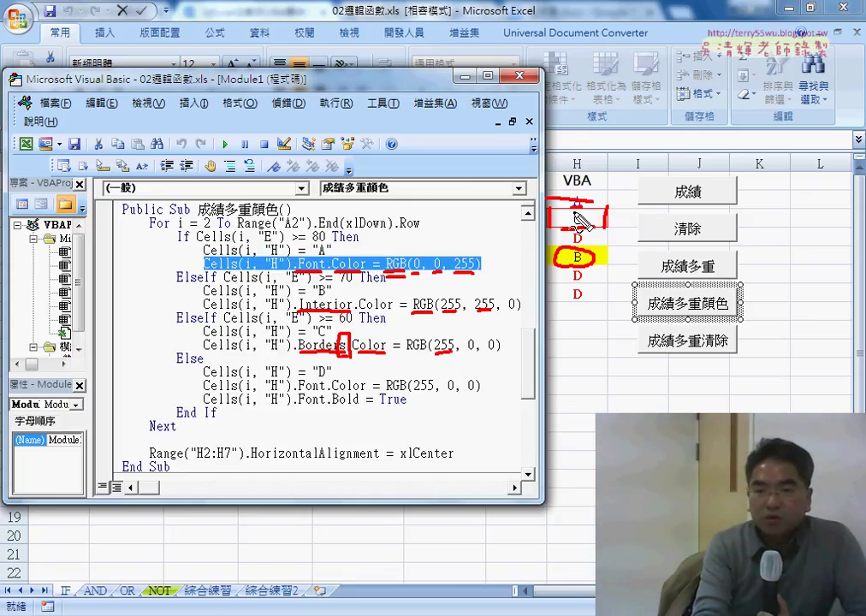
drag(574, 285, 583, 286)
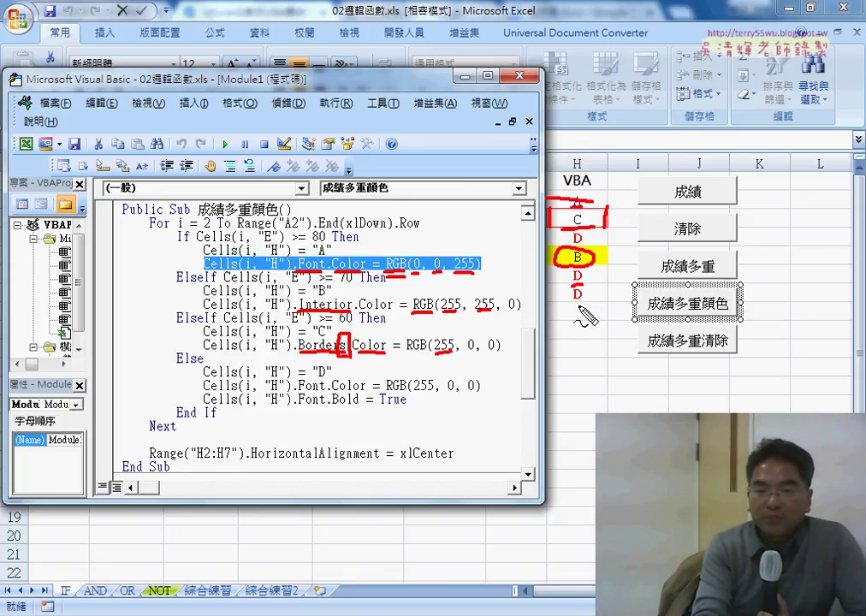
- Annotate Font.Bold = True with a boxed, handwritten False, then erase all ink and return to the sheet
drag(332, 409, 406, 409)
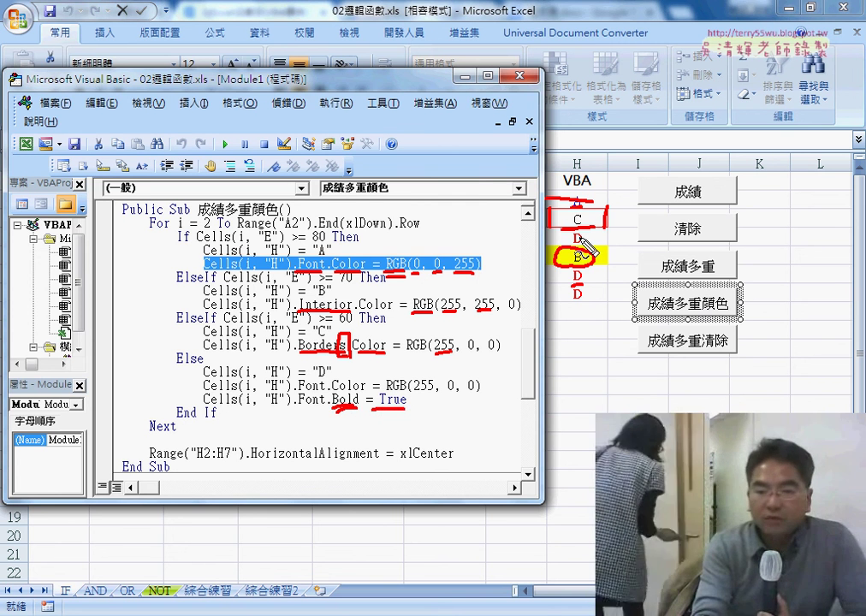
drag(578, 281, 587, 286)
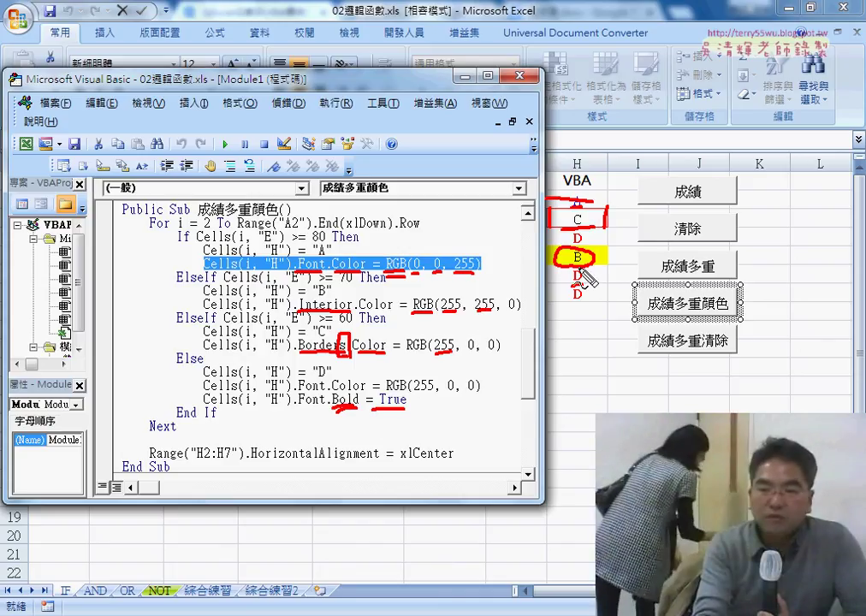
key(ctrl+z)
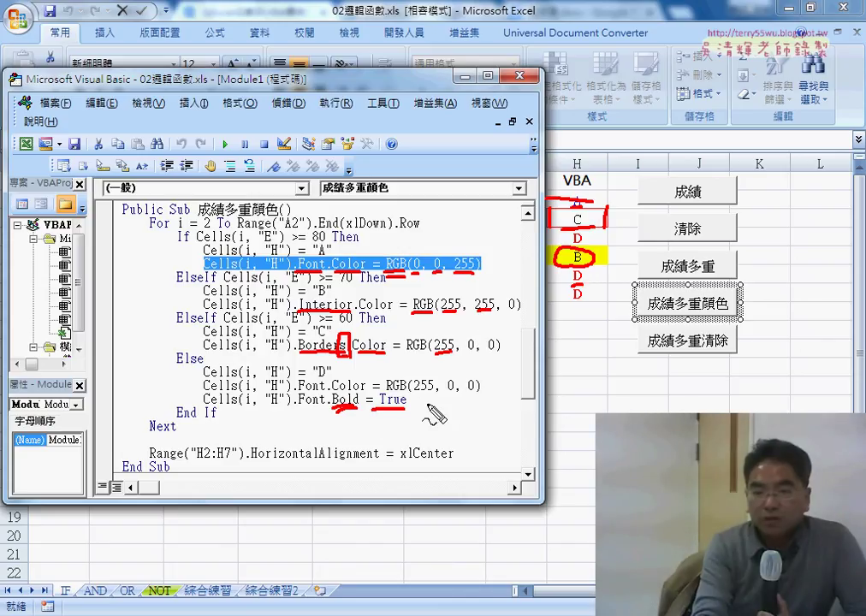
drag(380, 409, 406, 410)
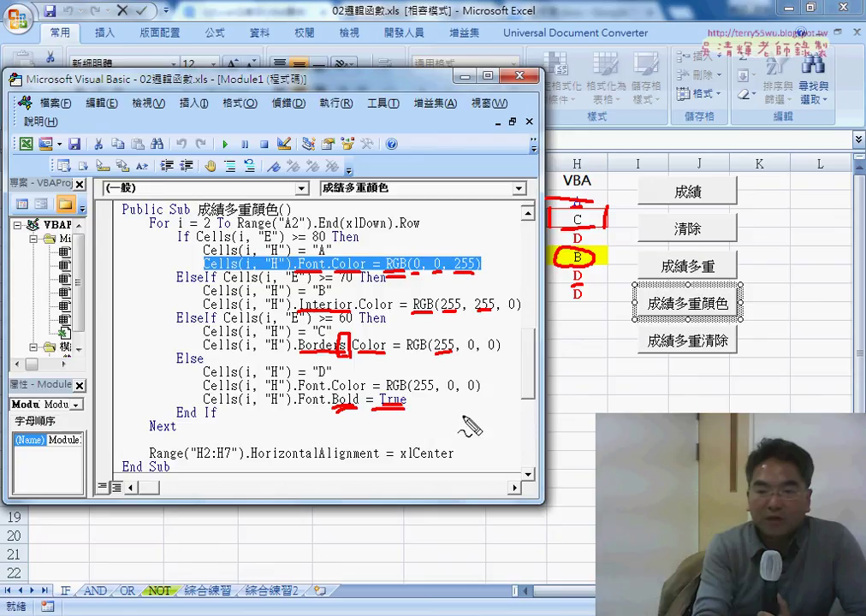
drag(463, 395, 462, 441)
drag(465, 396, 467, 441)
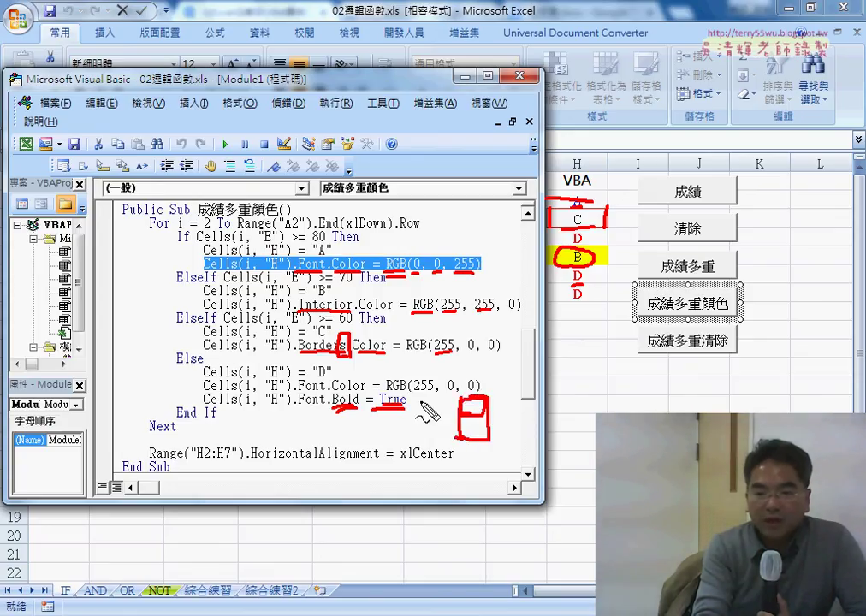
mouse_move(421, 404)
mouse_down()
mouse_move(456, 402)
mouse_move(462, 426)
mouse_up()
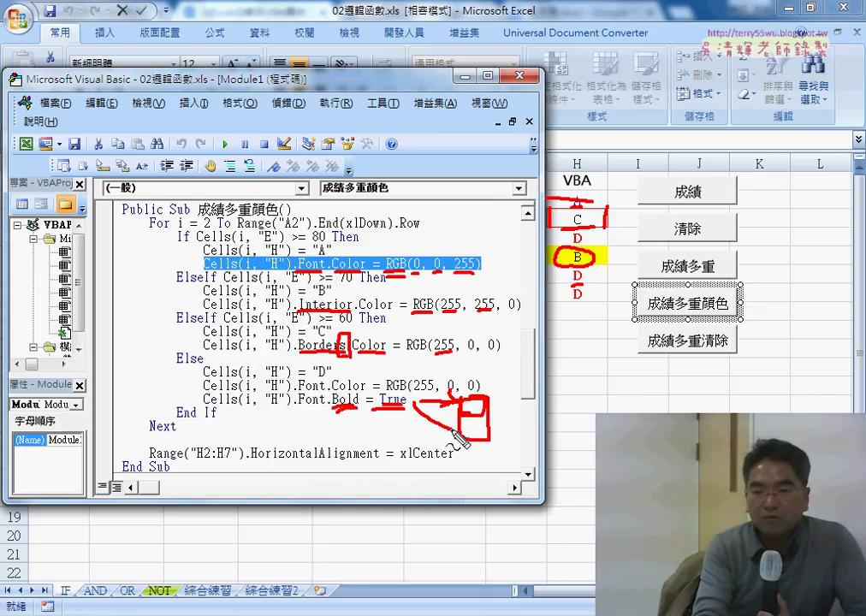
mouse_move(517, 416)
mouse_down()
mouse_move(505, 443)
mouse_move(516, 427)
mouse_move(525, 443)
mouse_move(582, 441)
mouse_up()
drag(513, 452, 584, 449)
drag(447, 425, 463, 427)
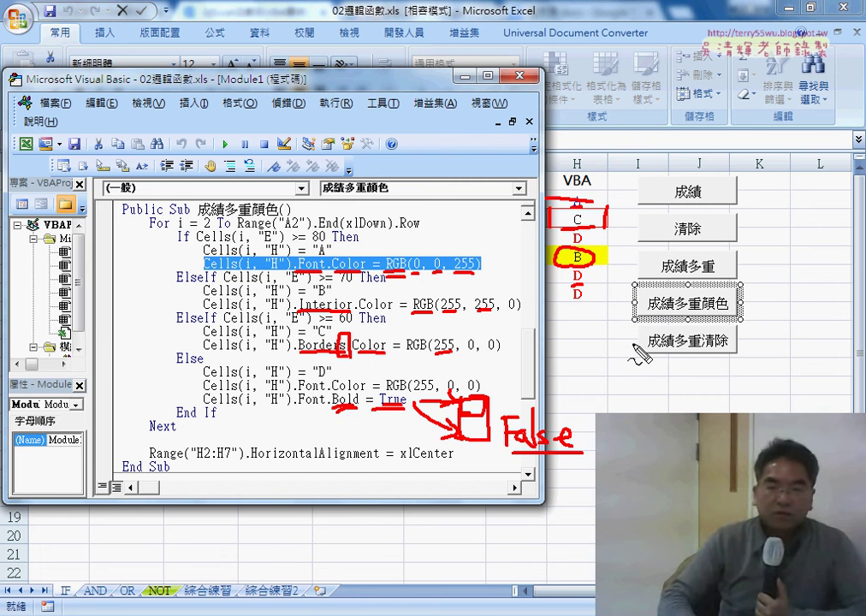
key(Escape)
click(628, 368)
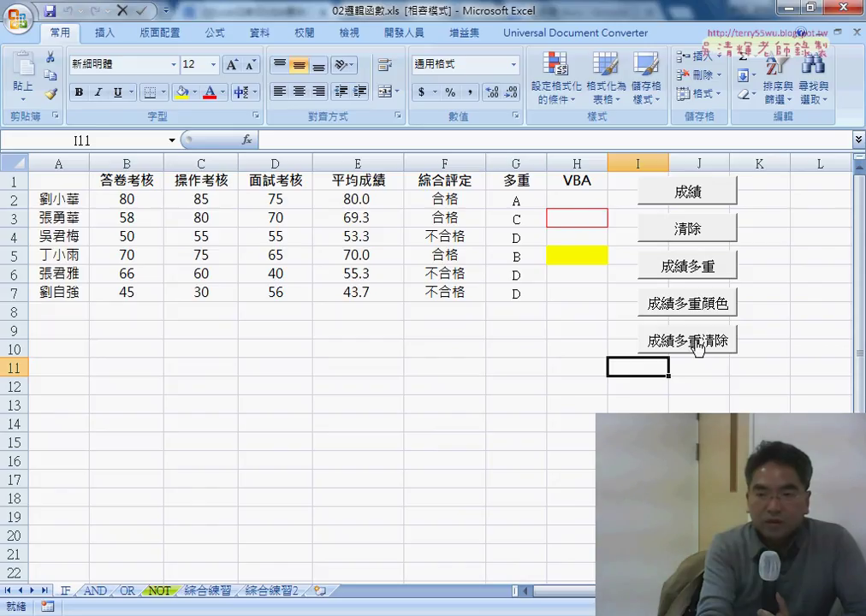
- Run the colour and clear macros, then open the 成績多重清除 code beside the sheet
click(696, 306)
click(693, 340)
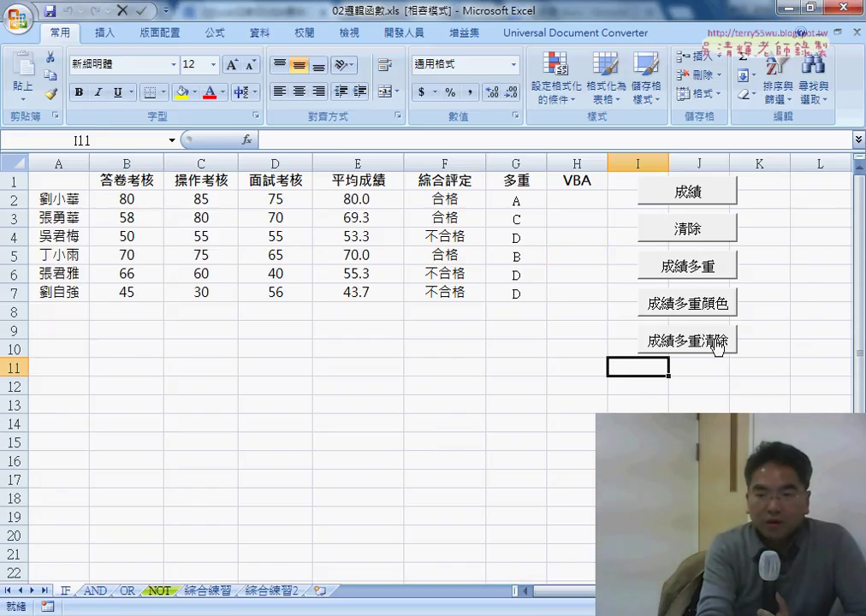
right_click(692, 343)
click(728, 472)
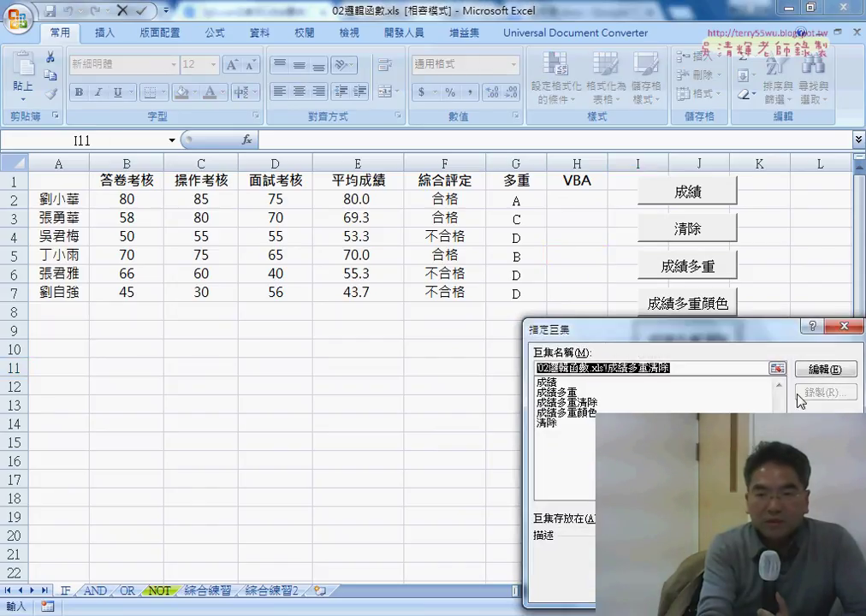
click(822, 368)
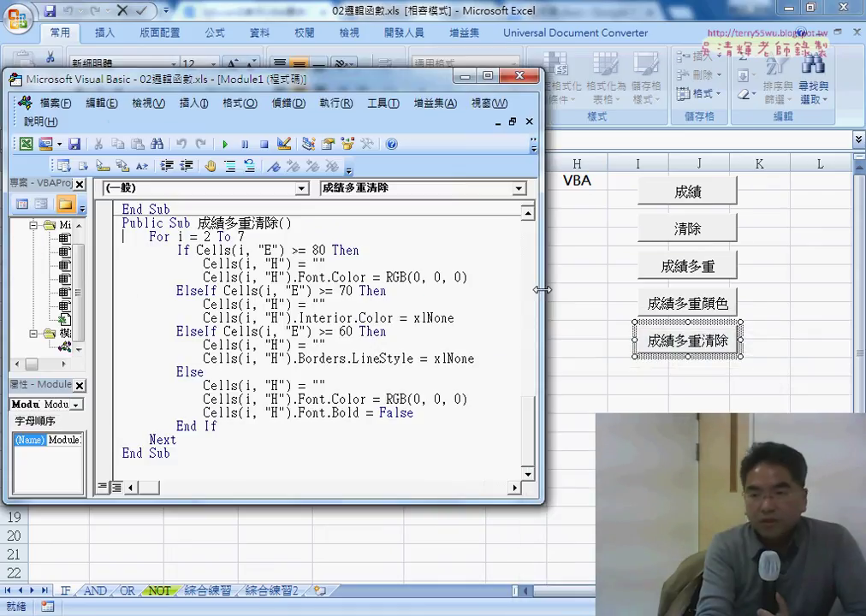
drag(542, 290, 504, 282)
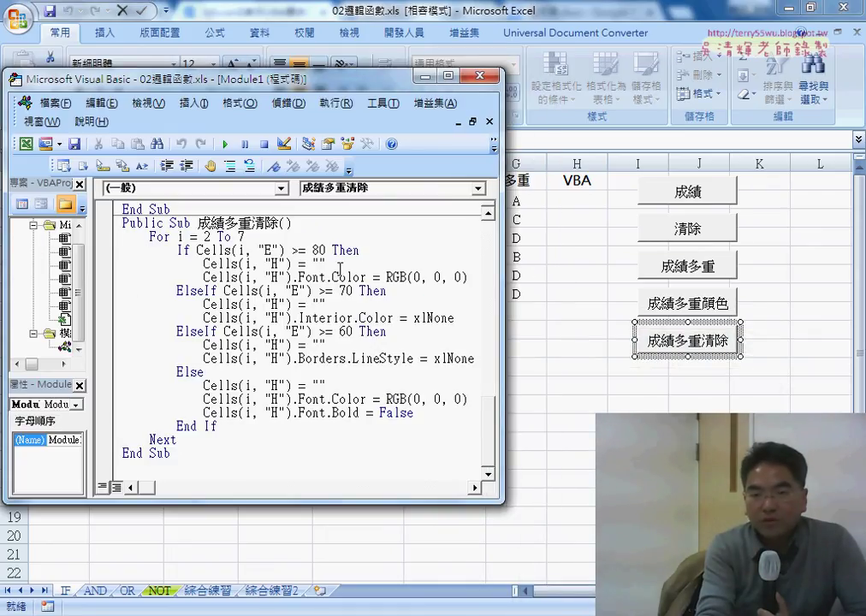
- Highlight the empty-string assignment, the black font colour reset, and Interior.Color = xlNone
drag(326, 264, 217, 264)
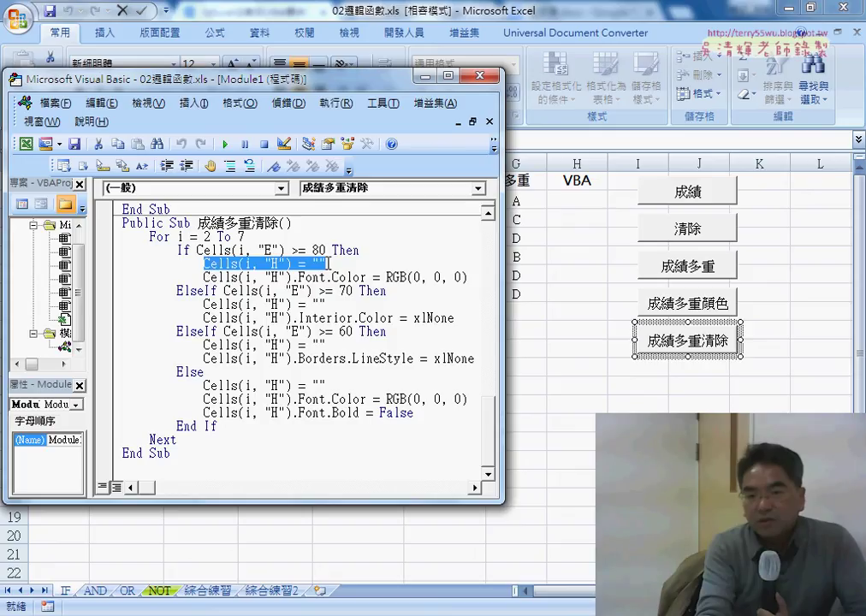
drag(327, 264, 313, 264)
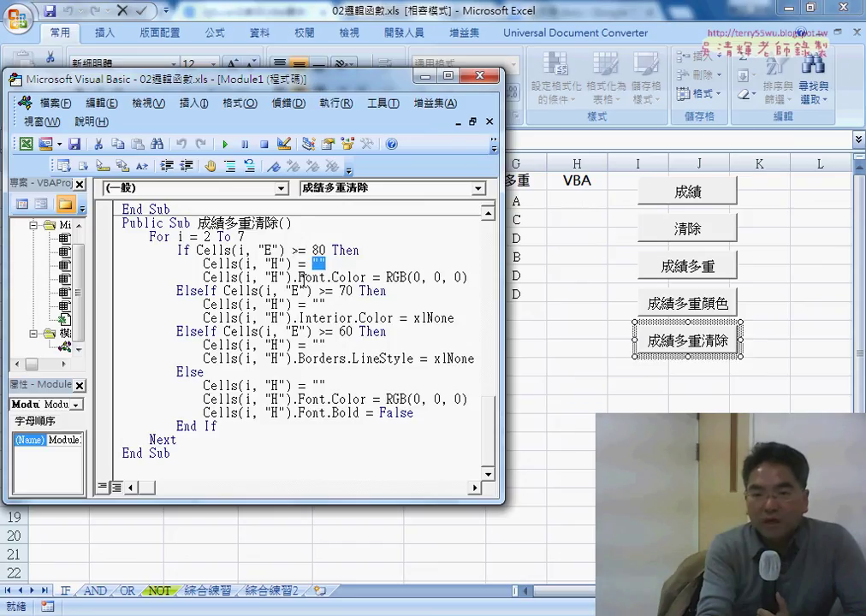
drag(299, 277, 469, 277)
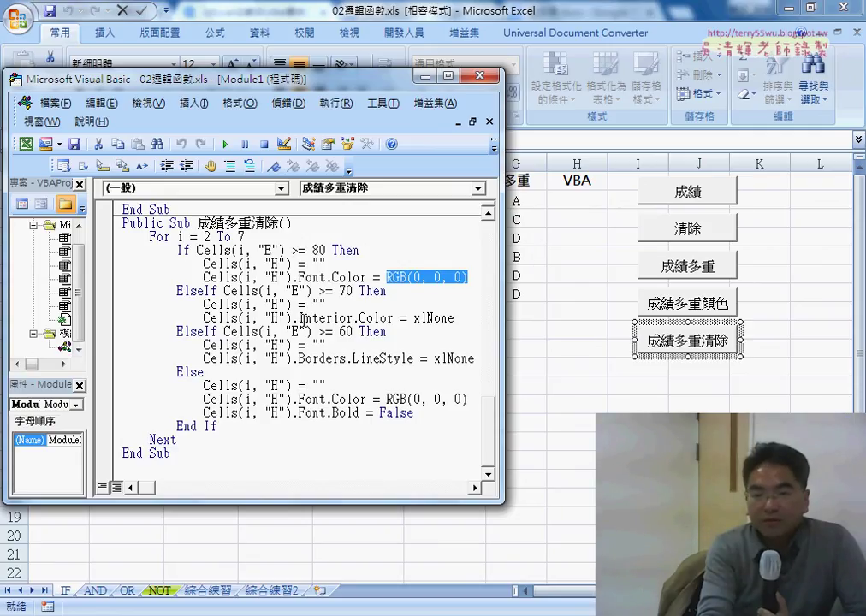
drag(299, 319, 454, 318)
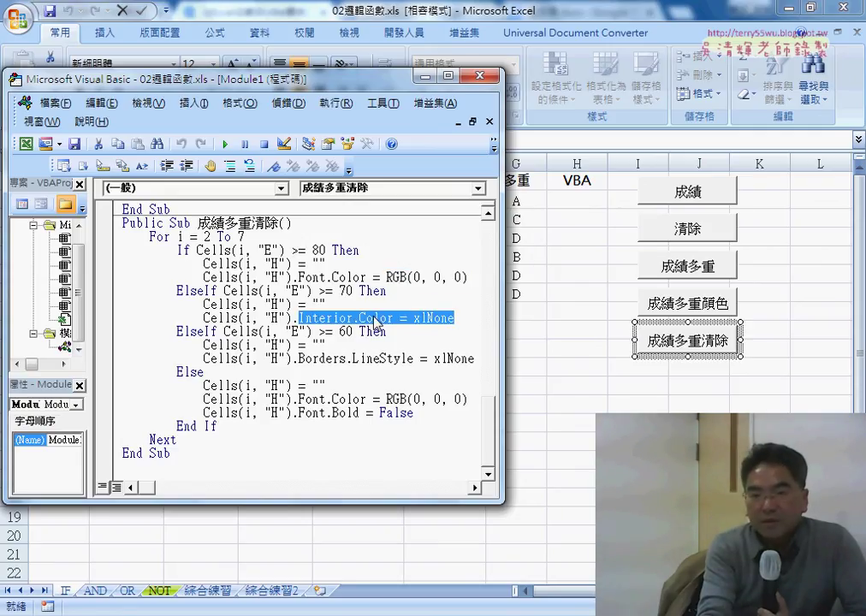
- Highlight the xlNone fill reset, the LineStyle = xlNone border reset and Bold = False, then return to the worksheet
click(453, 318)
double_click(441, 318)
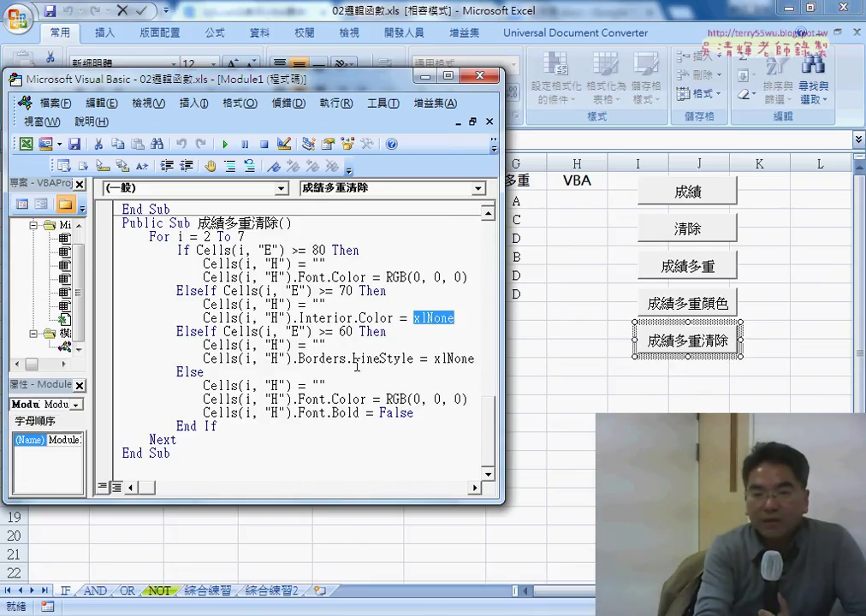
drag(347, 359, 470, 360)
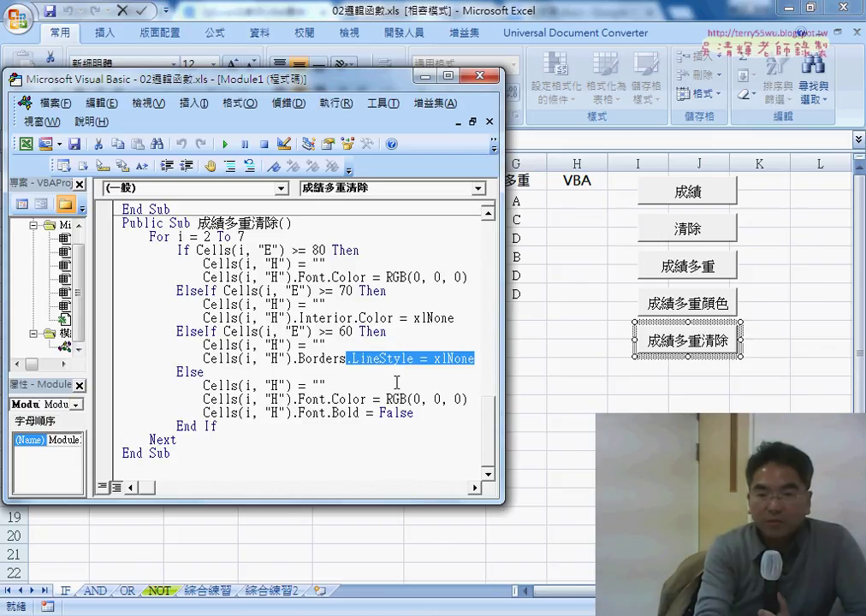
drag(415, 412, 333, 412)
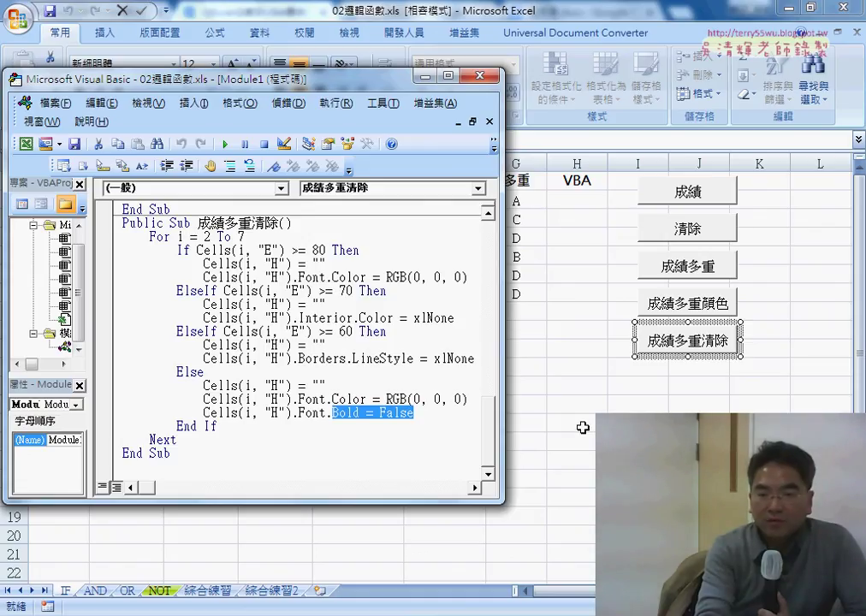
click(651, 387)
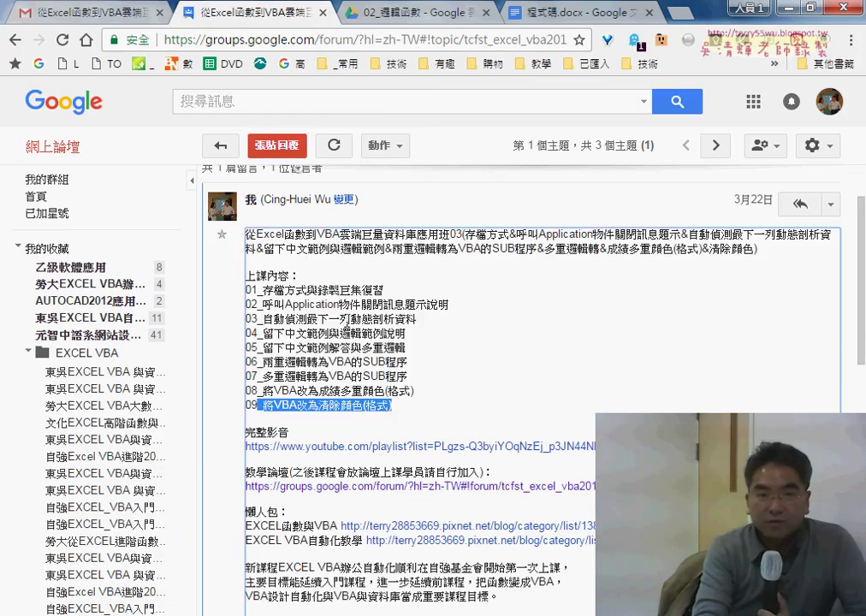
- Browse from EXCEL VBA through _雲端白板畫面 into 02_邏輯函數, select 程式碼.docx and show its document
click(435, 21)
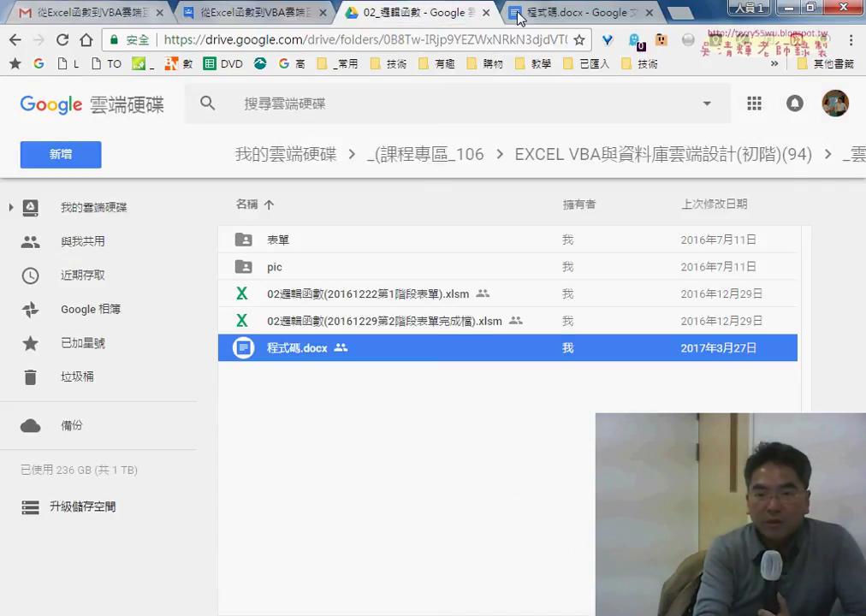
click(650, 161)
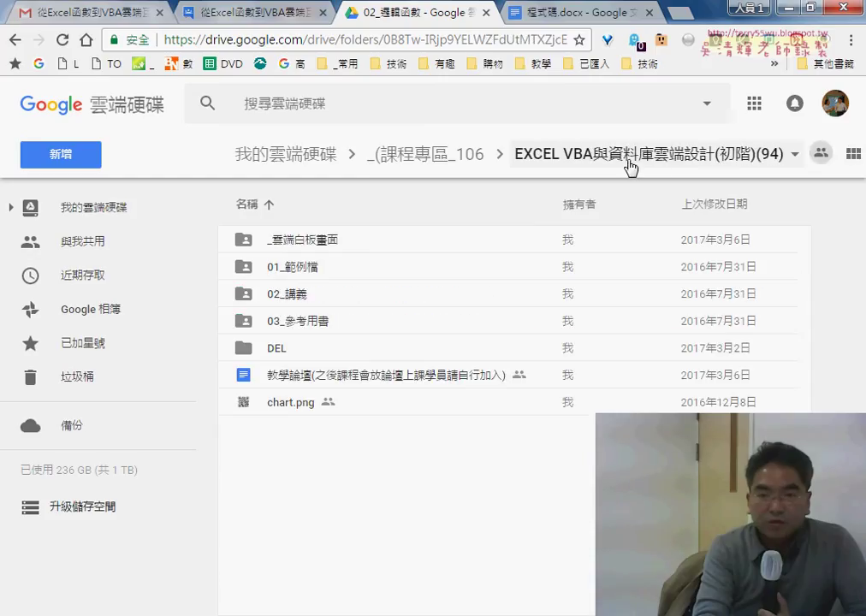
double_click(343, 244)
double_click(304, 273)
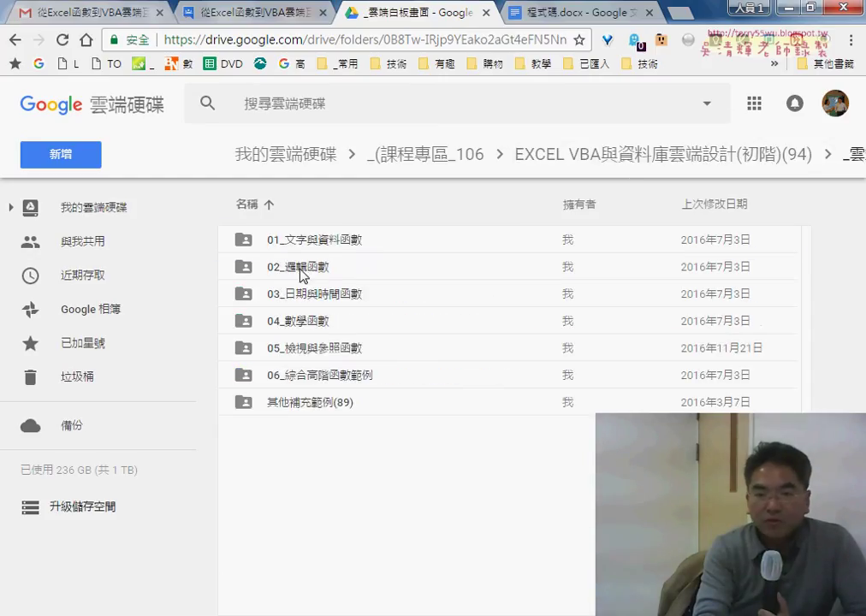
click(299, 356)
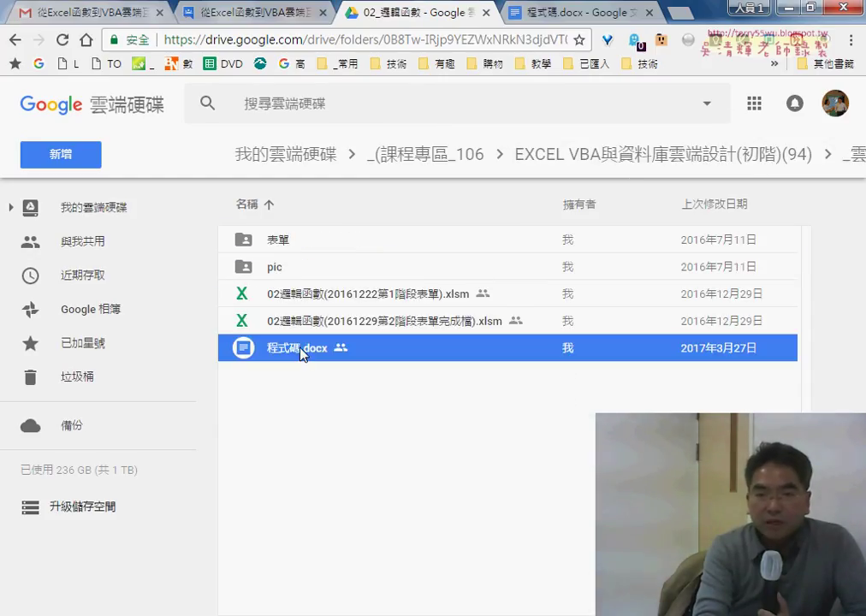
click(548, 13)
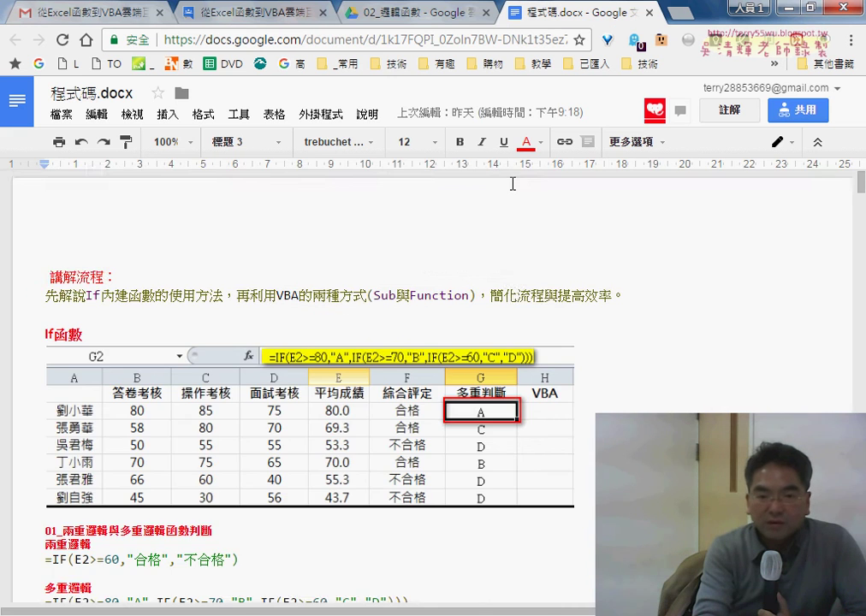
- Scroll the 程式碼.docx handout past the 成績多重清除 code down to the 補充框線物件 heading
scroll(396, 261, down, 2)
scroll(396, 275, down, 2)
scroll(497, 278, down, 5)
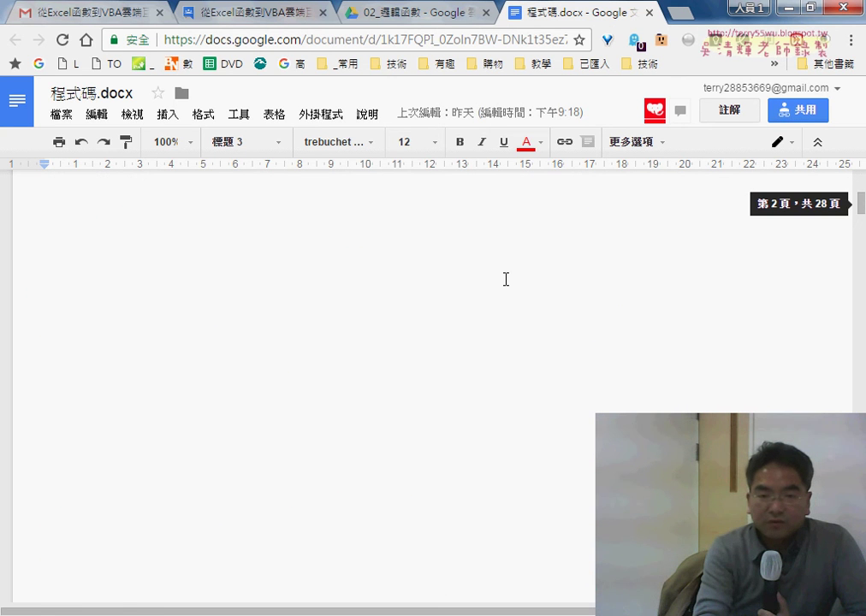
scroll(506, 279, down, 3)
scroll(506, 279, down, 2)
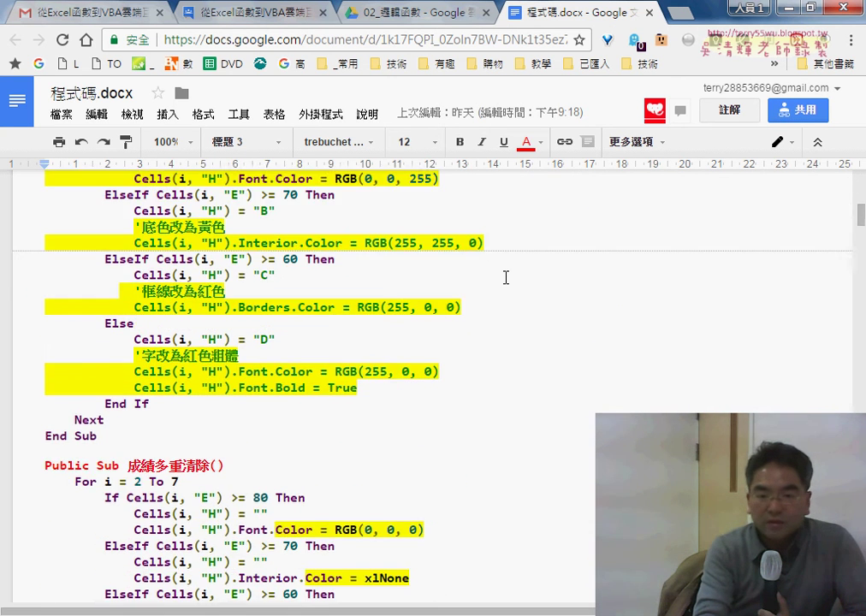
scroll(506, 279, down, 3)
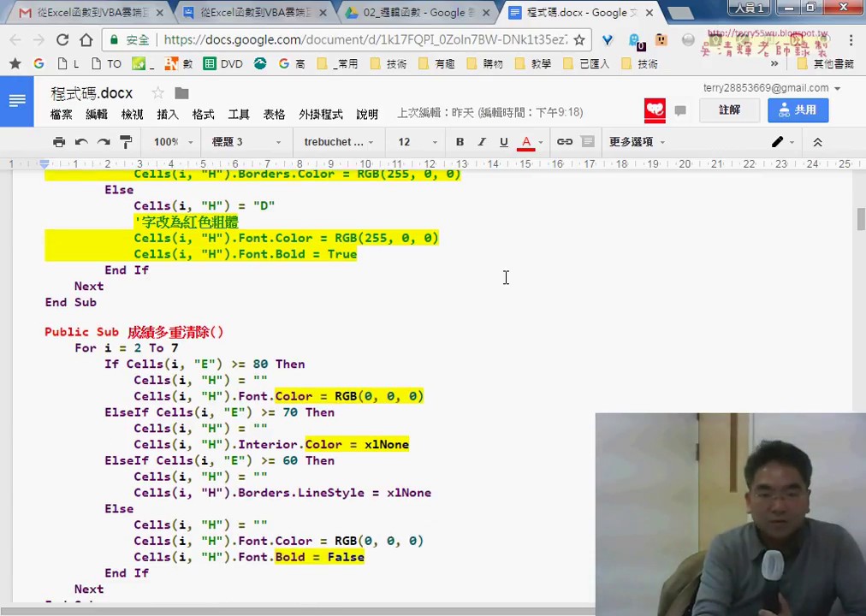
scroll(506, 278, down, 2)
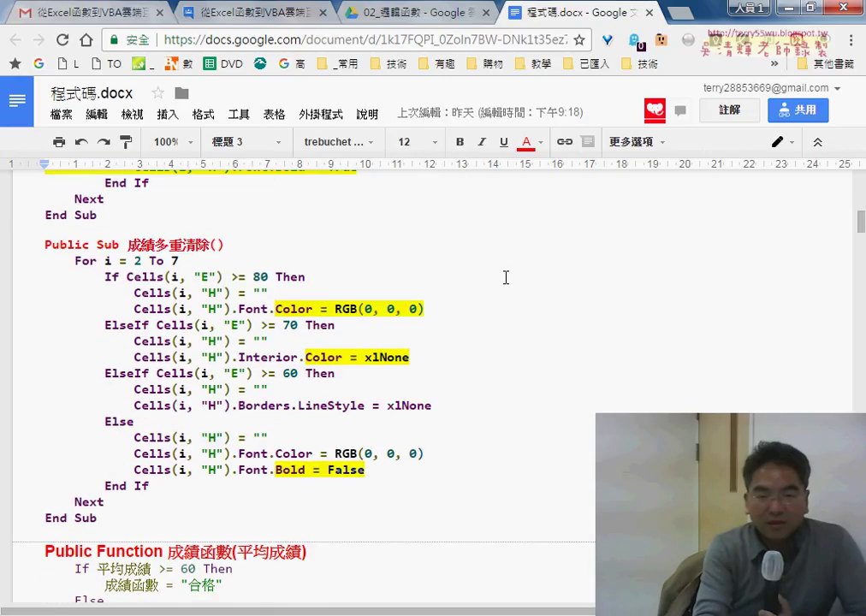
scroll(506, 278, down, 2)
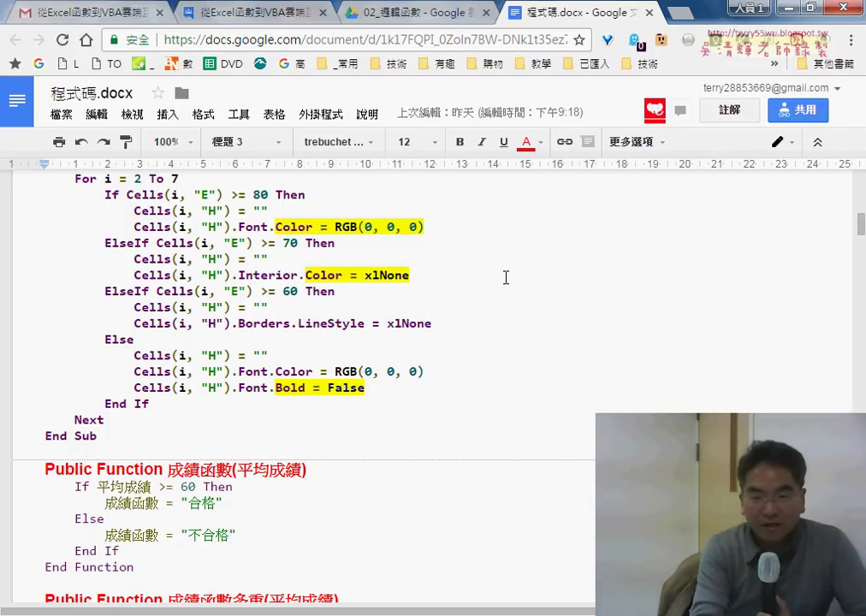
scroll(506, 277, down, 1)
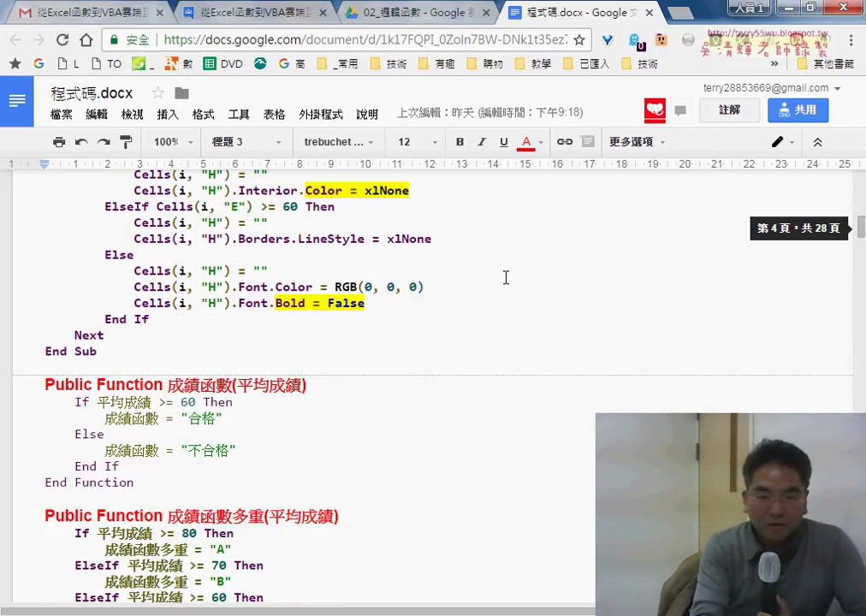
scroll(506, 277, down, 1)
scroll(506, 278, down, 1)
scroll(506, 278, down, 1)
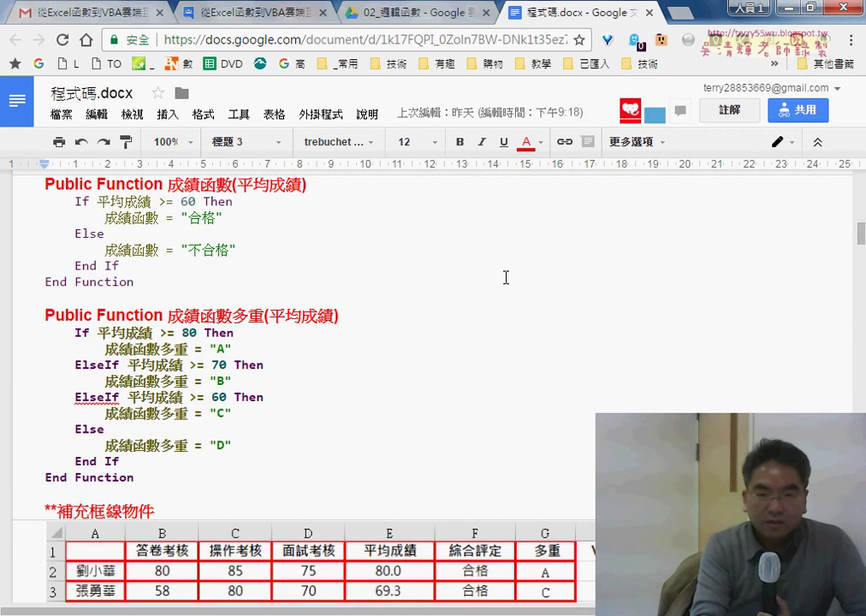
scroll(506, 277, down, 1)
scroll(505, 277, down, 1)
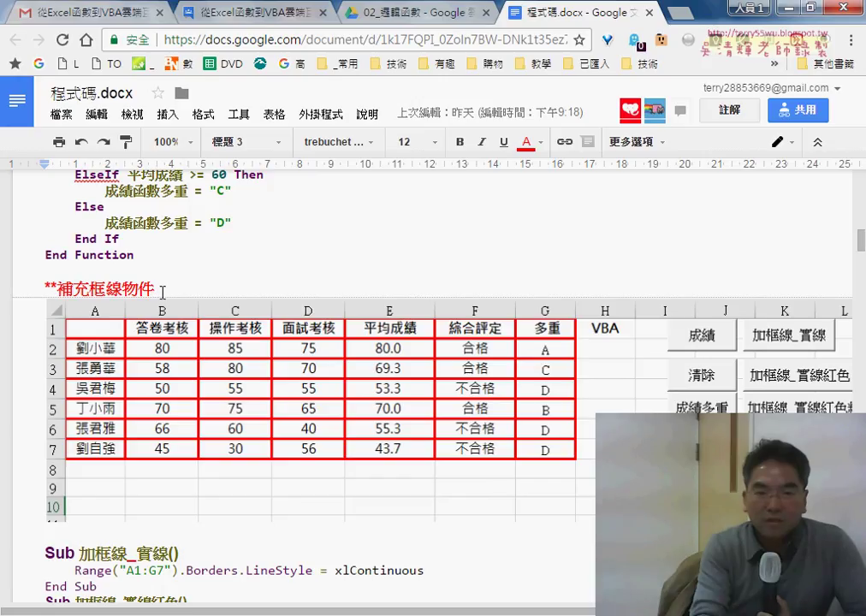
- Highlight the 補充框線物件 heading to point it out, then deselect it
drag(49, 288, 163, 292)
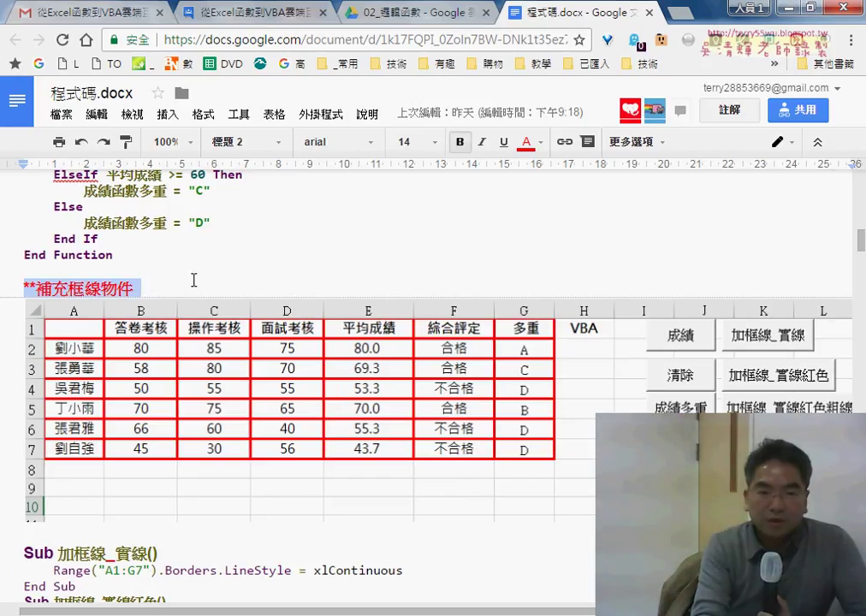
click(193, 279)
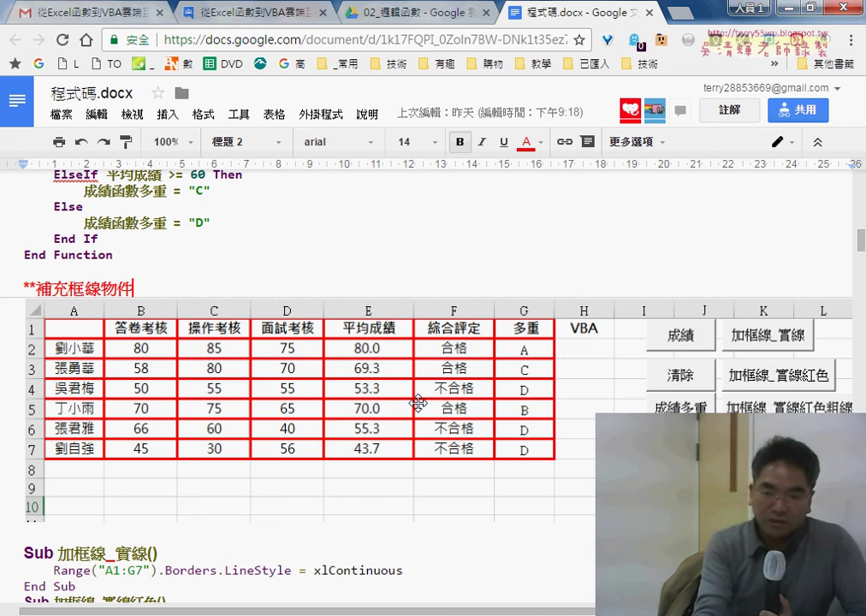
- Highlight the Sub 加框線_實線 border macro code below the grade table
scroll(418, 402, down, 2)
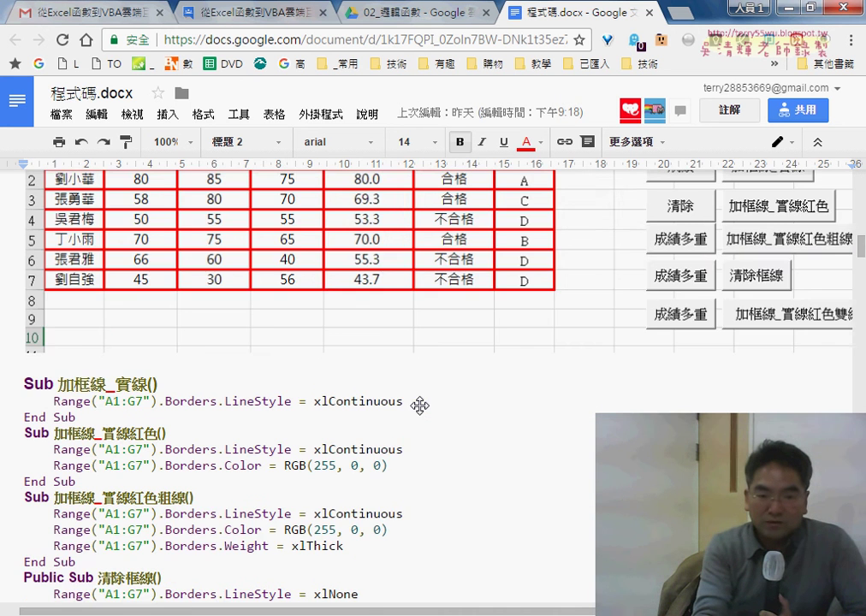
scroll(417, 402, down, 1)
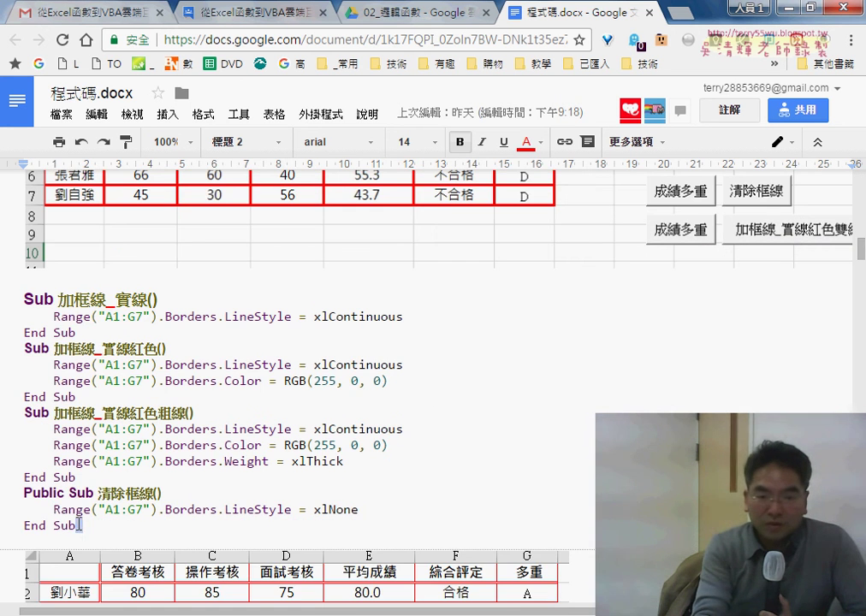
drag(79, 524, 17, 300)
- Scroll back up and highlight the words 框線物件 in the red heading
scroll(178, 381, up, 1)
scroll(180, 380, up, 1)
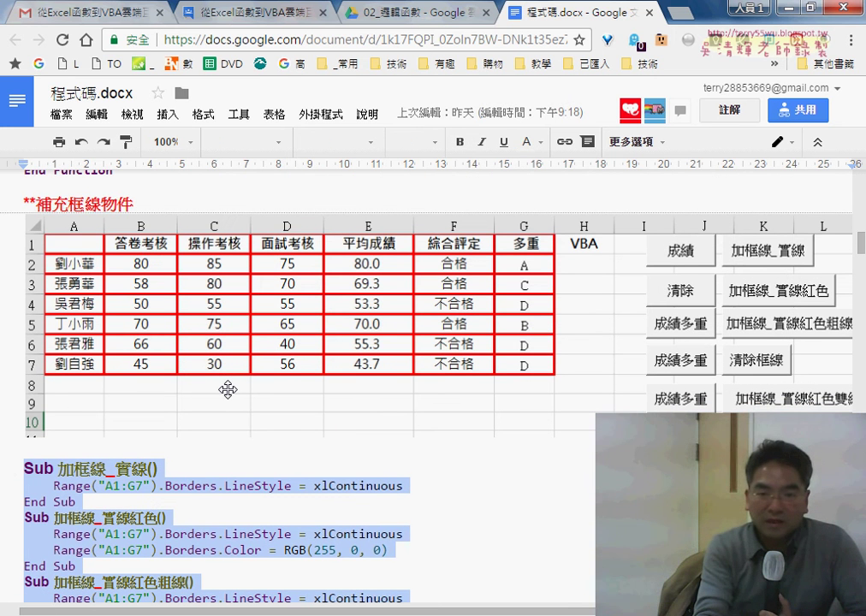
scroll(227, 389, up, 1)
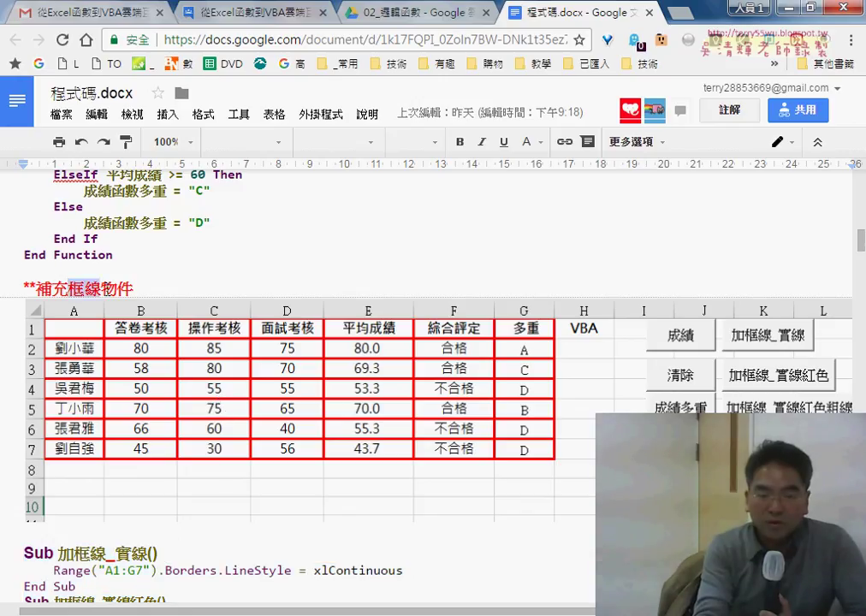
drag(70, 288, 135, 290)
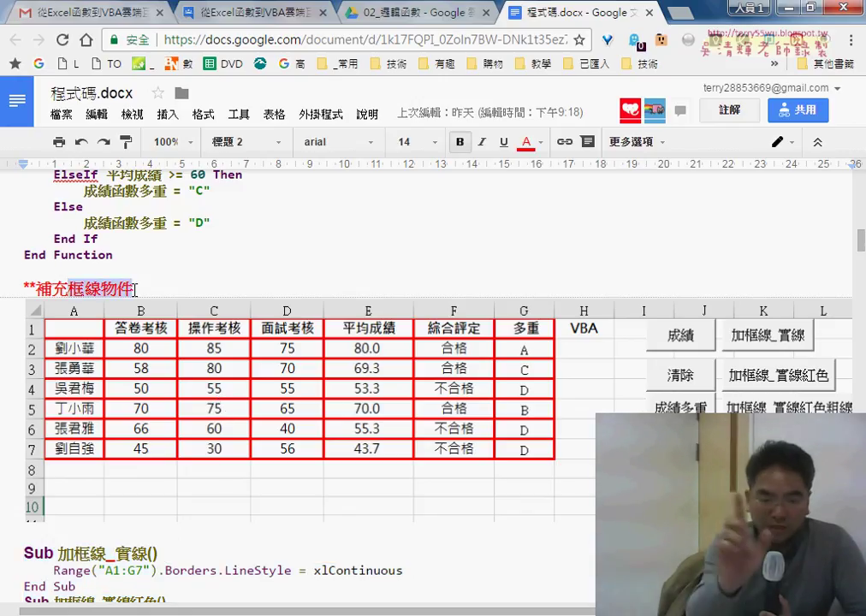